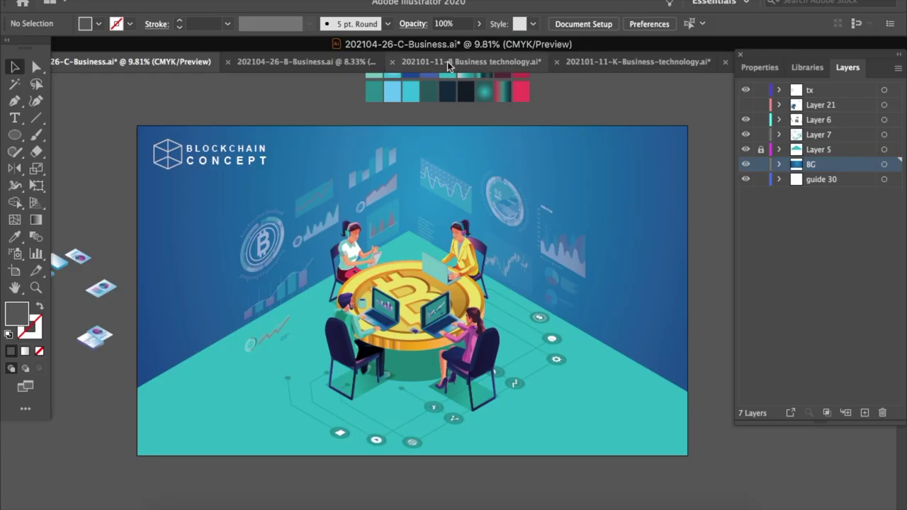
Save 202104-26-C-Business.ai with File > Save, then select all the artwork.
drag(331, 210, 334, 181)
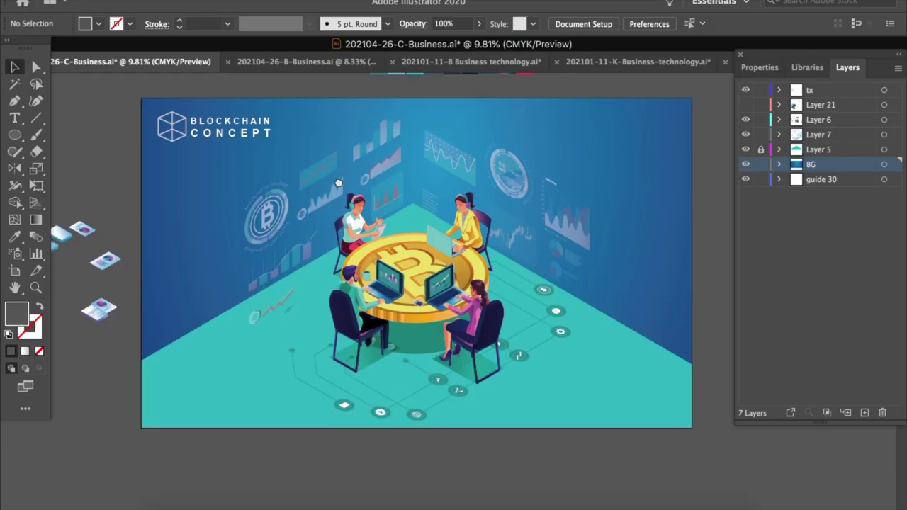
click(106, 1)
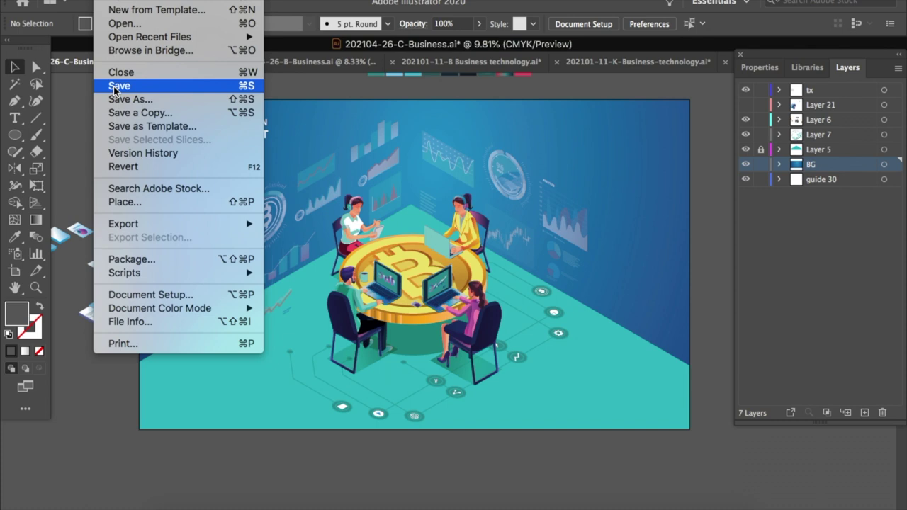
click(114, 87)
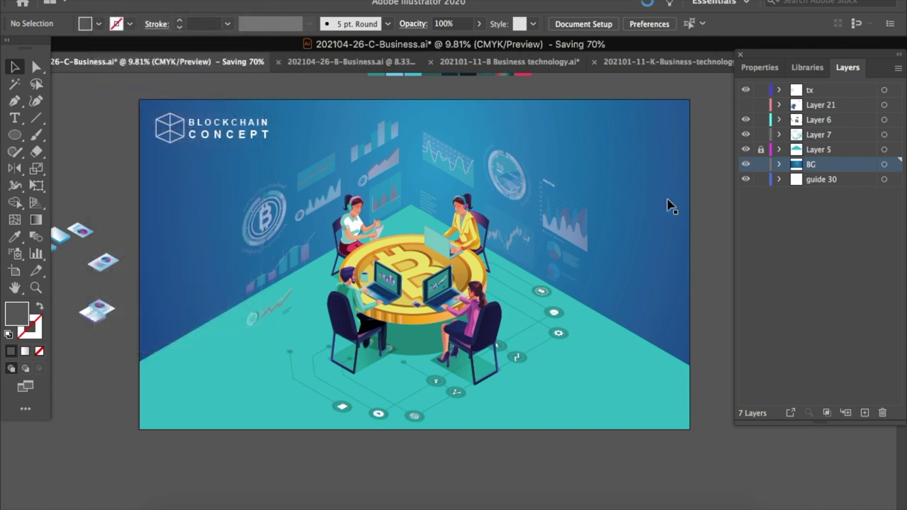
mouse_move(145, 88)
mouse_down()
mouse_move(538, 413)
mouse_move(678, 431)
mouse_up()
Lock the selected artwork, then select and delete the stray pasteboard objects.
click(170, 0)
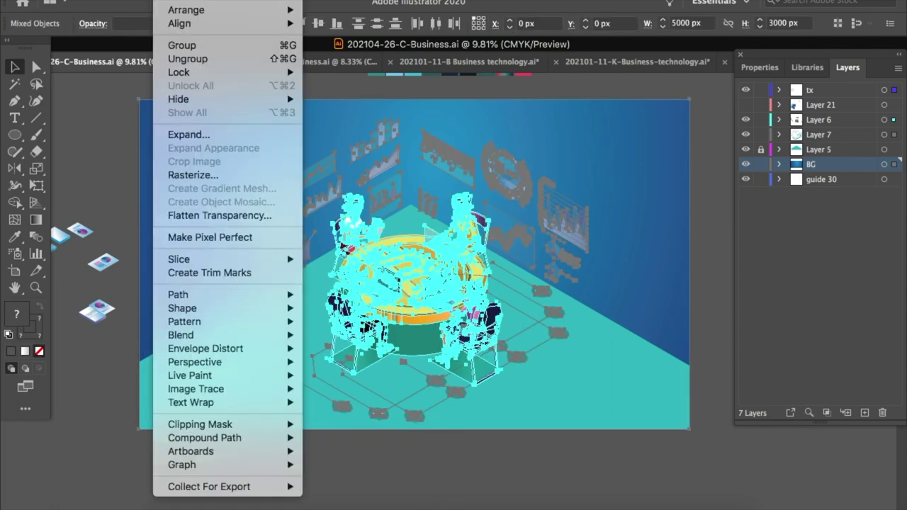
key(Escape)
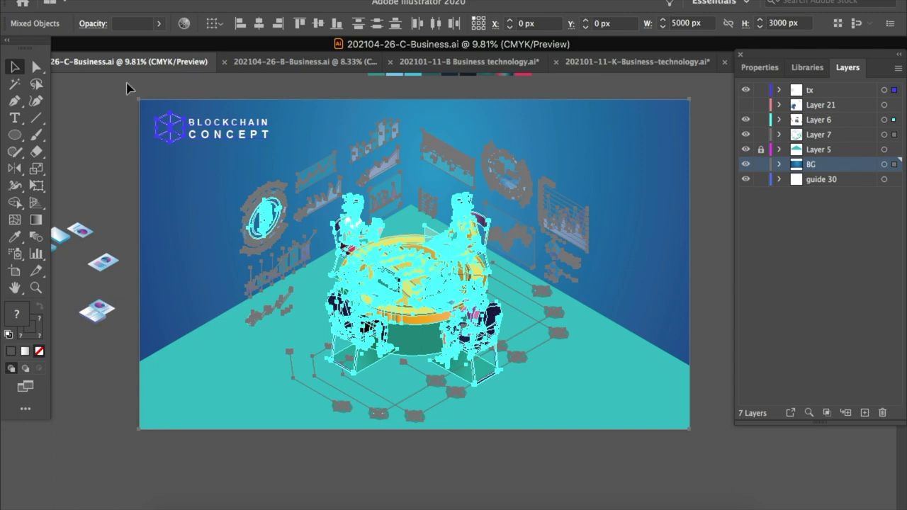
click(170, 0)
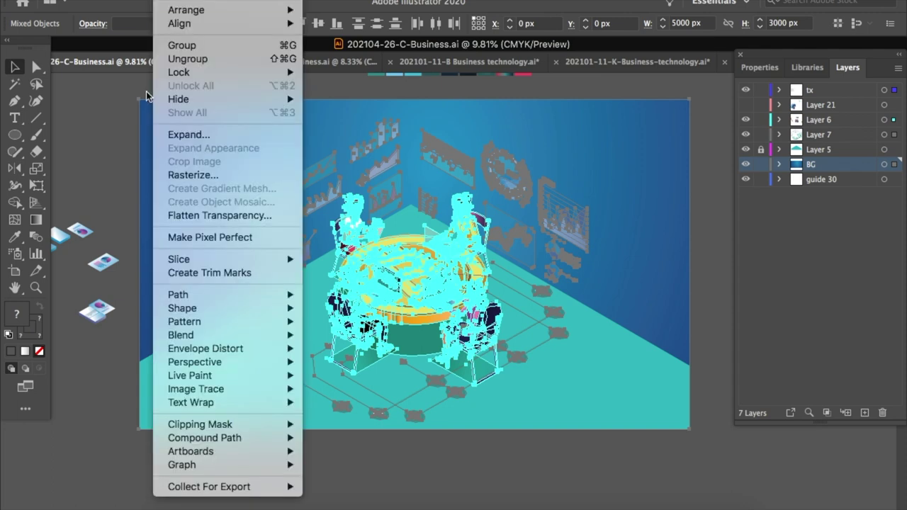
click(316, 75)
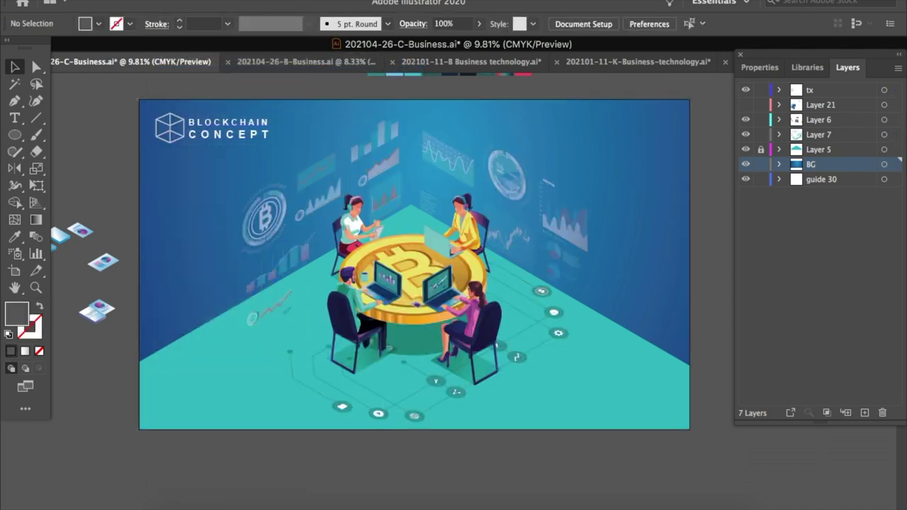
click(209, 0)
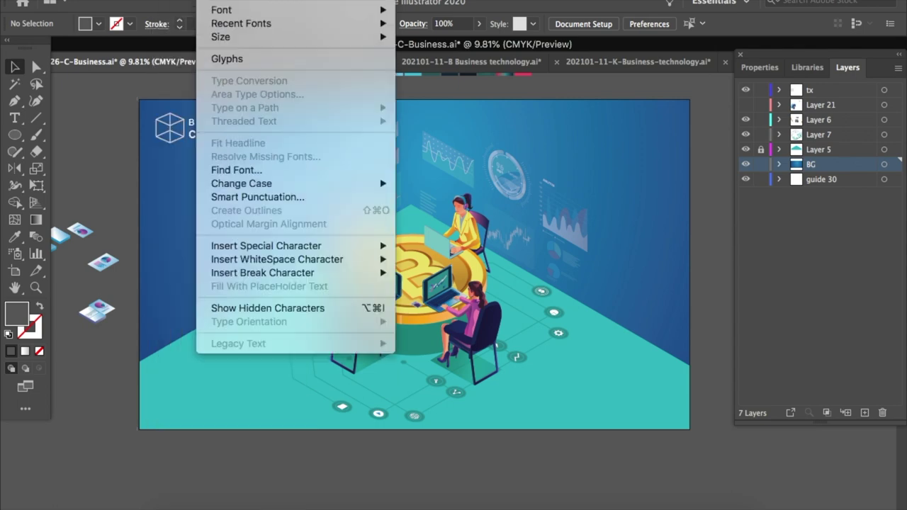
click(249, 4)
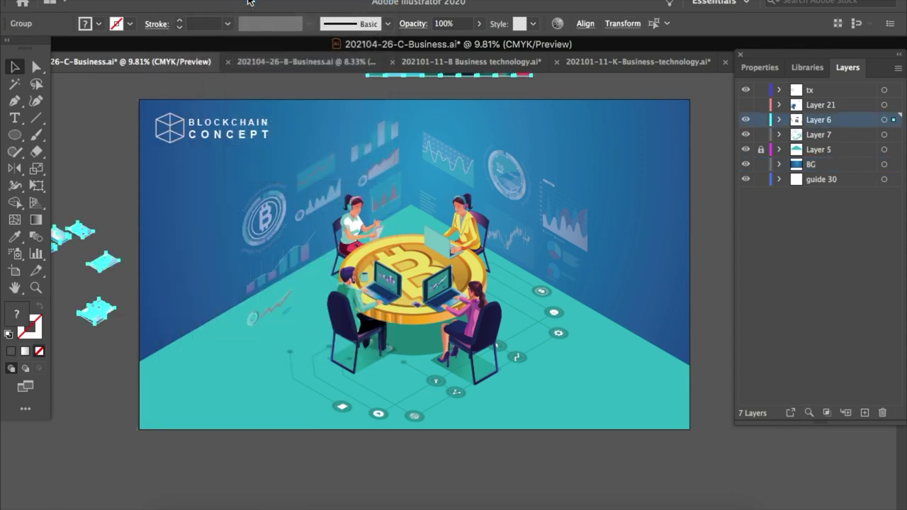
key(Delete)
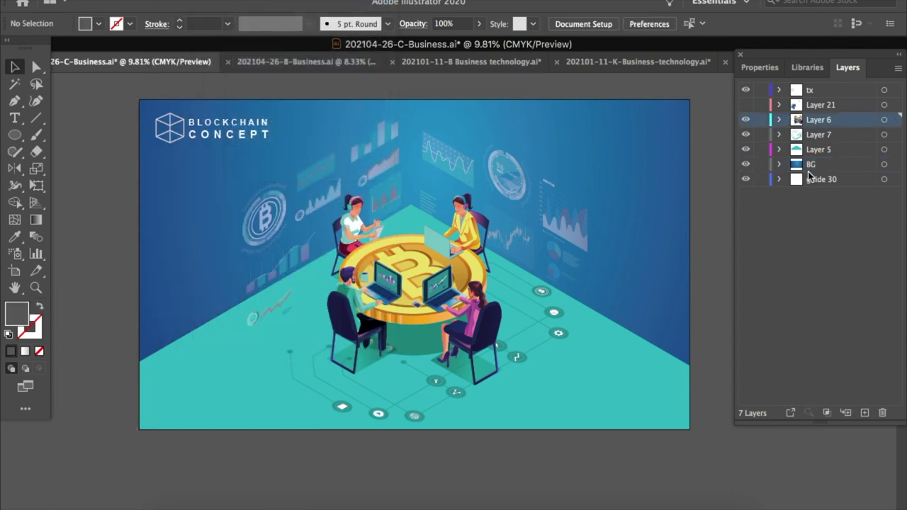
Delete the guide 30 and Layer 21 layers with their artwork, leaving five layers.
click(833, 181)
ctrl+click(833, 106)
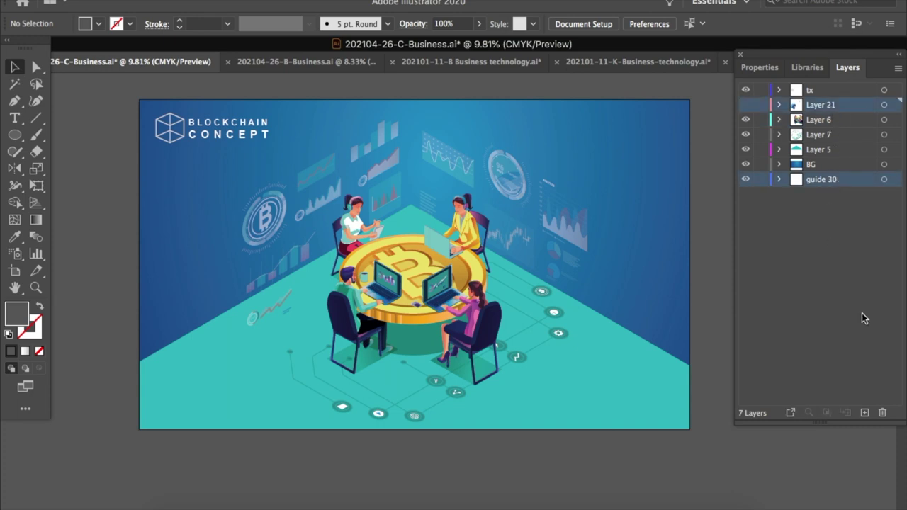
click(882, 413)
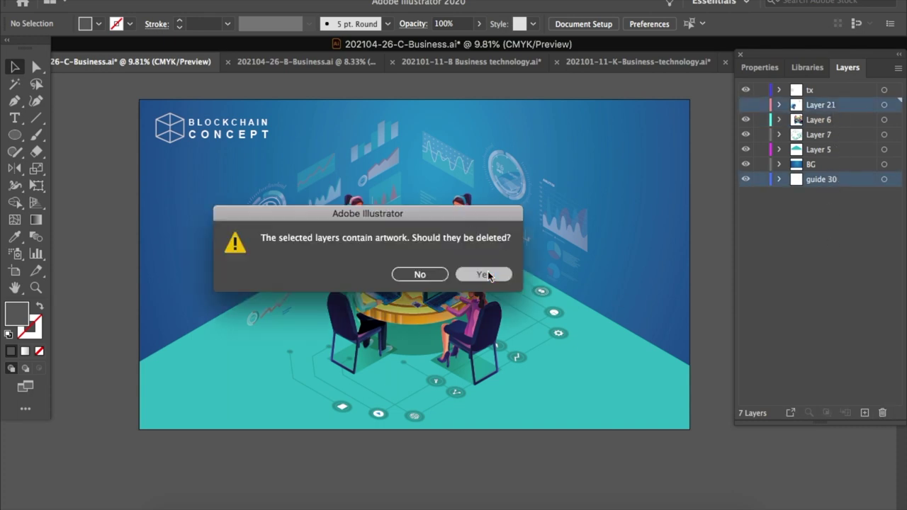
click(482, 274)
key(ctrl+minus)
key(ctrl+minus)
key(ctrl+minus)
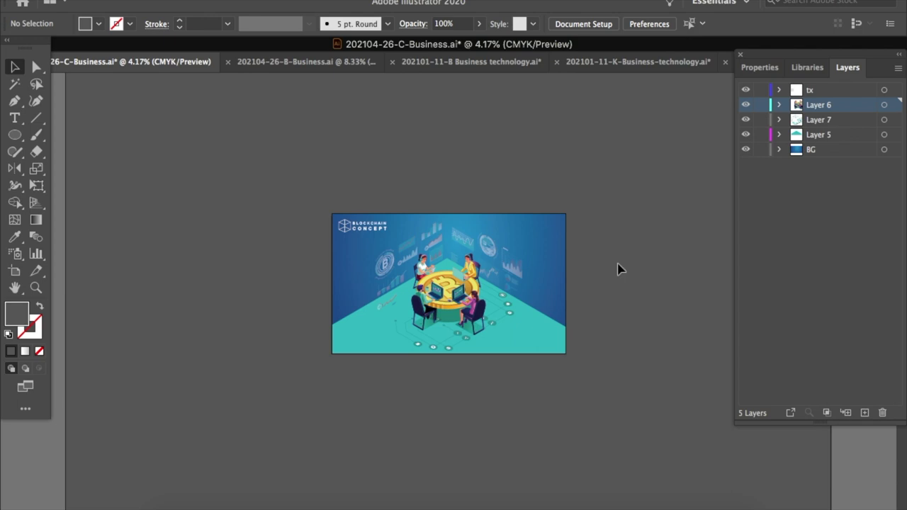
key(ctrl+a)
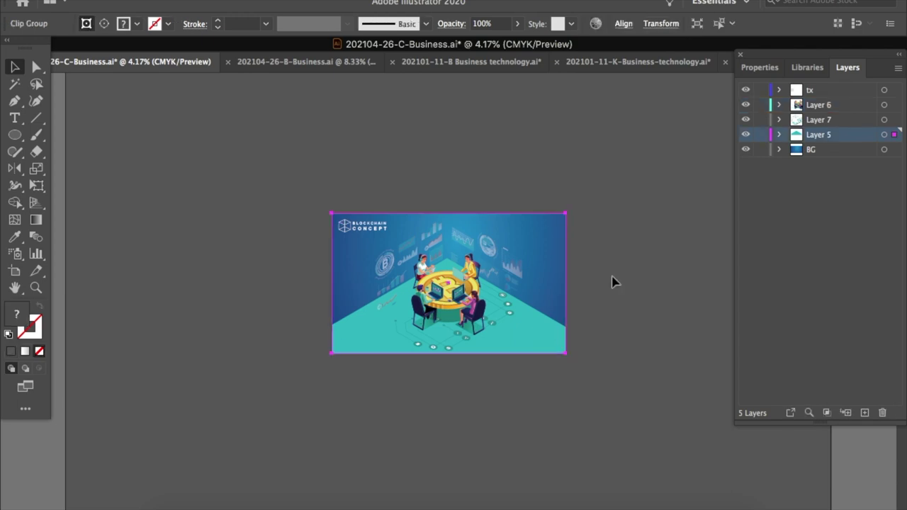
Select all artwork and show the Transform panel to confirm 5000 × 3000 px.
key(ctrl+a)
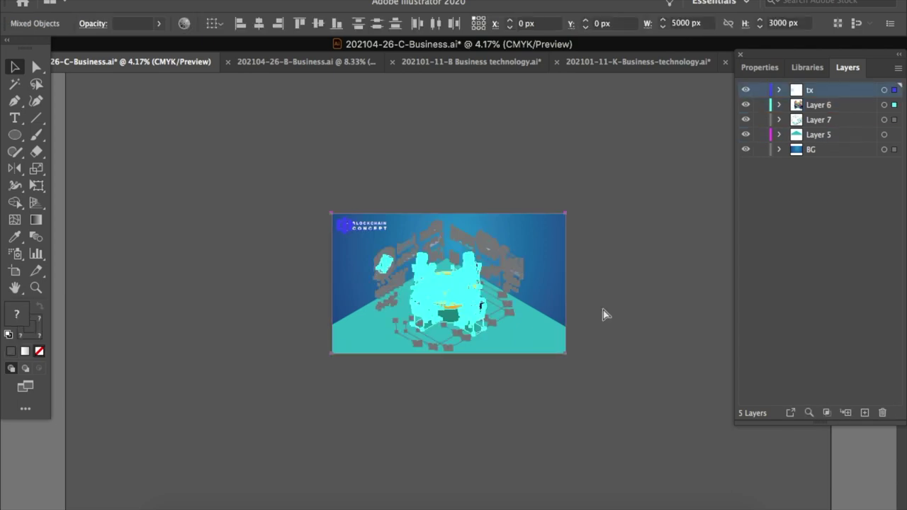
click(603, 312)
key(ctrl+a)
click(368, 1)
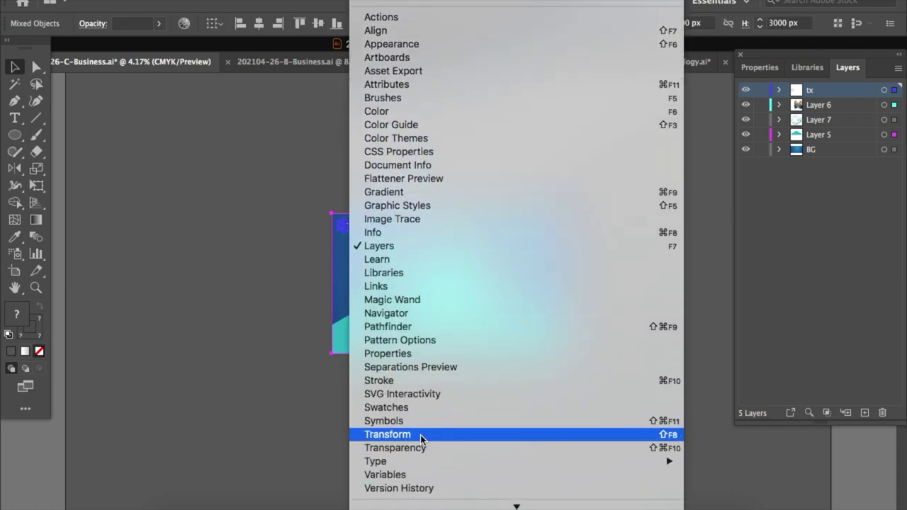
click(376, 433)
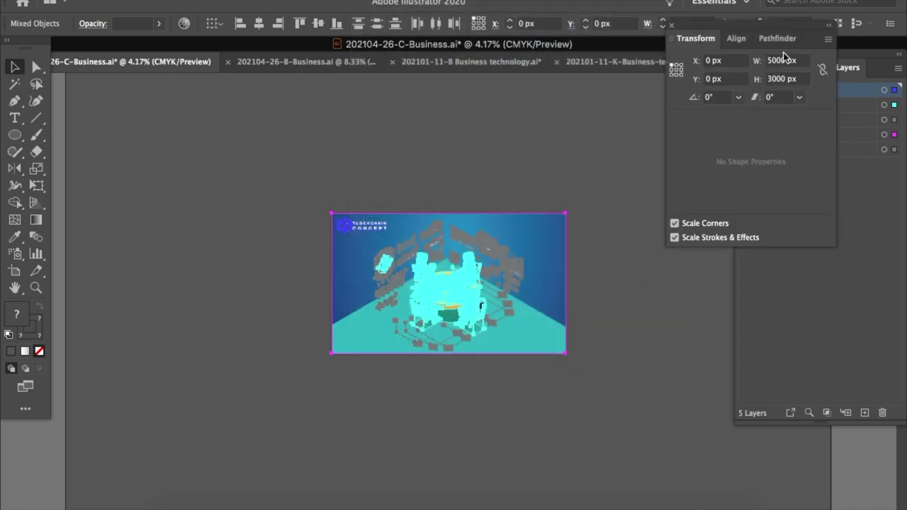
Expand the artwork and convert the BLOCKCHAIN CONCEPT title to outlines.
click(170, 1)
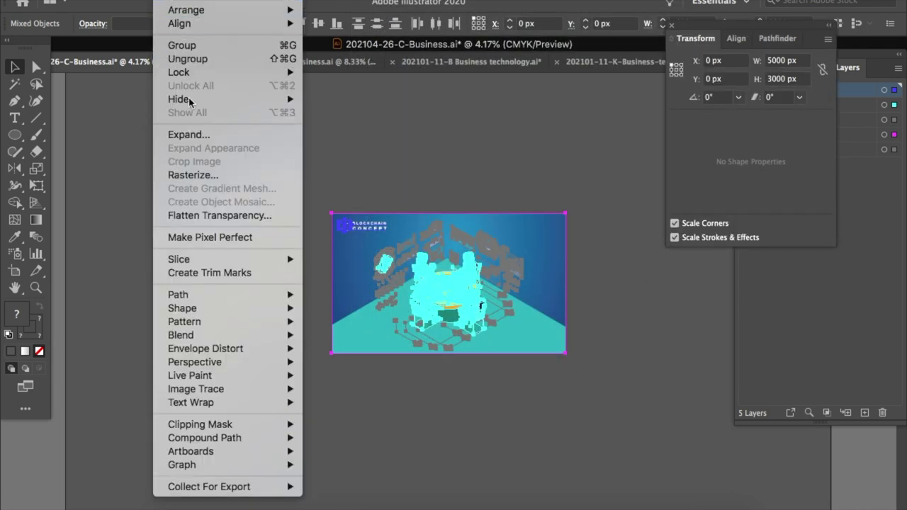
click(189, 134)
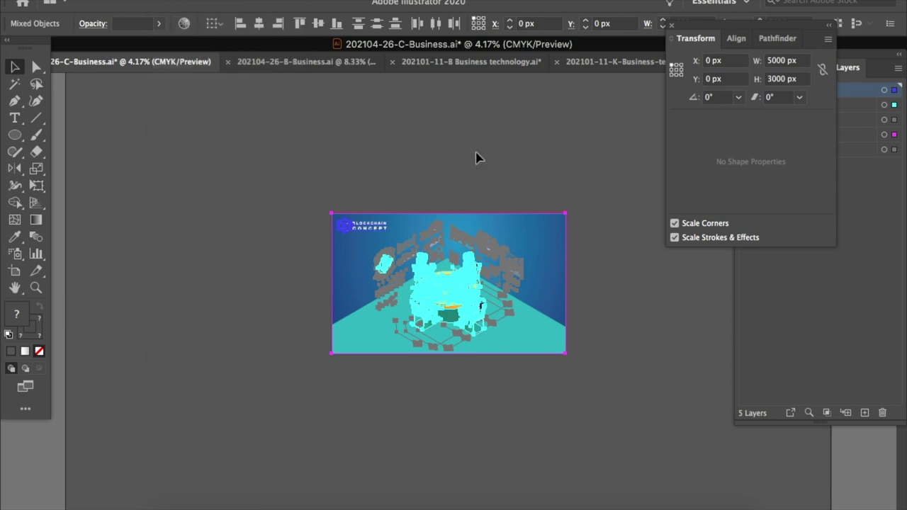
click(209, 1)
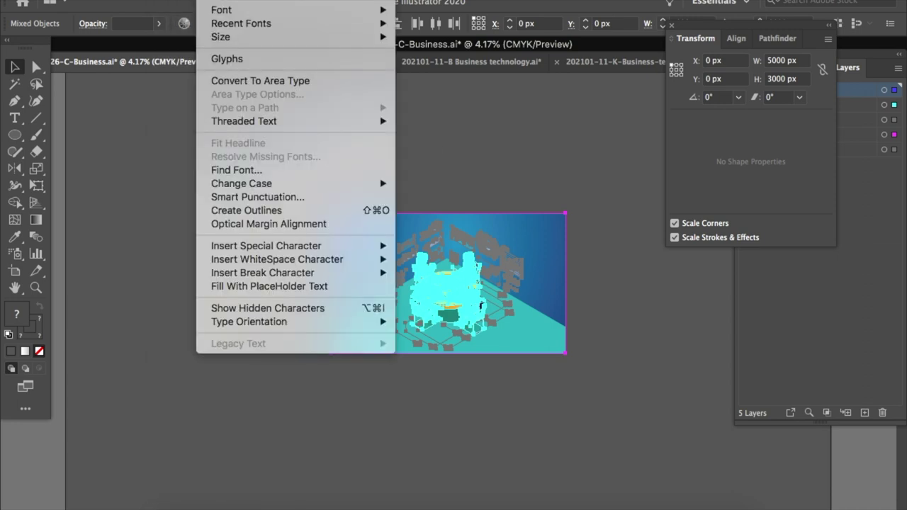
click(246, 210)
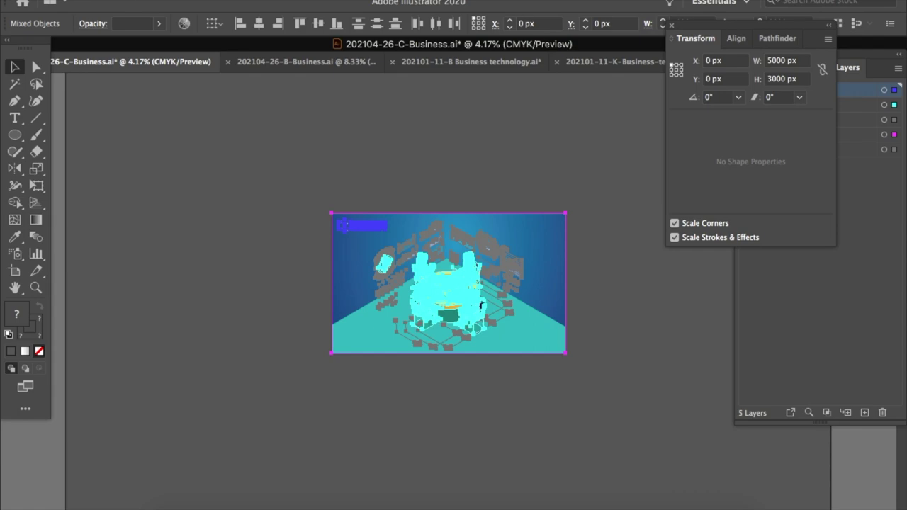
click(106, 1)
click(141, 102)
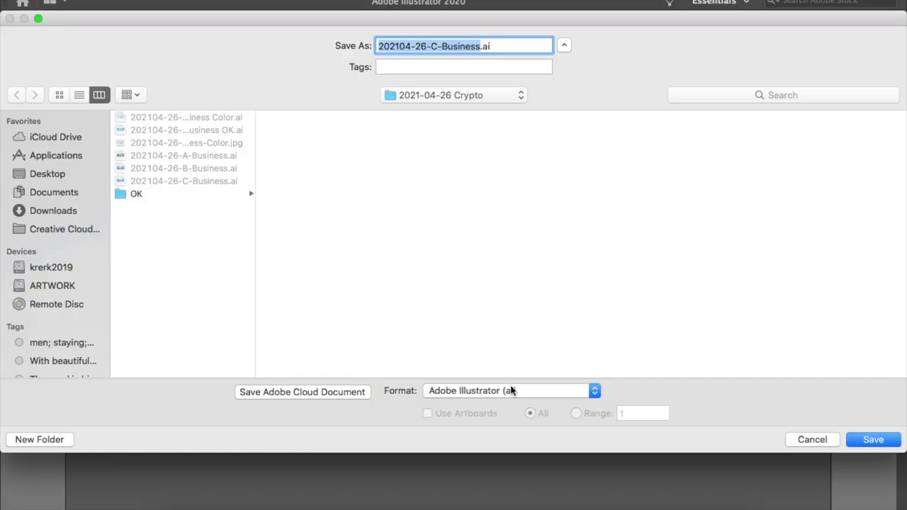
Save 202104-26-C-Business.eps as Illustrator EPS, version Illustrator 10, into the OK folder.
click(511, 391)
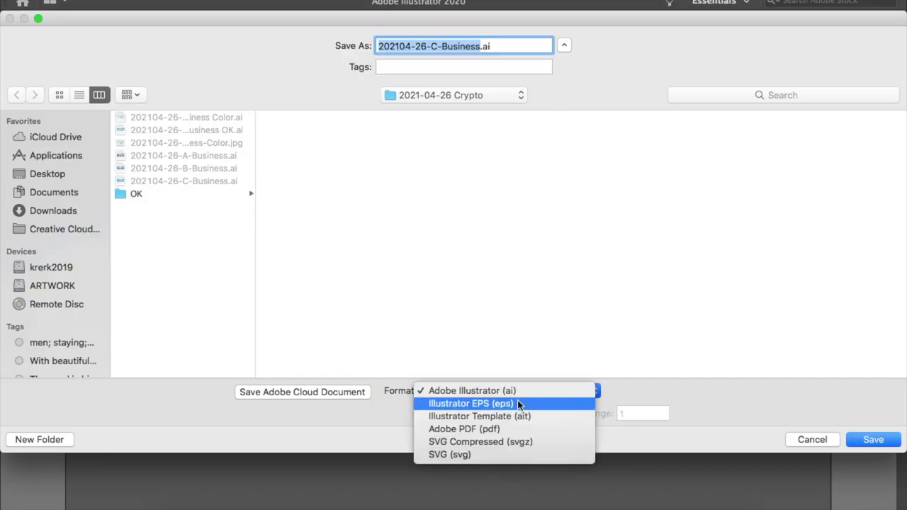
click(460, 404)
click(193, 201)
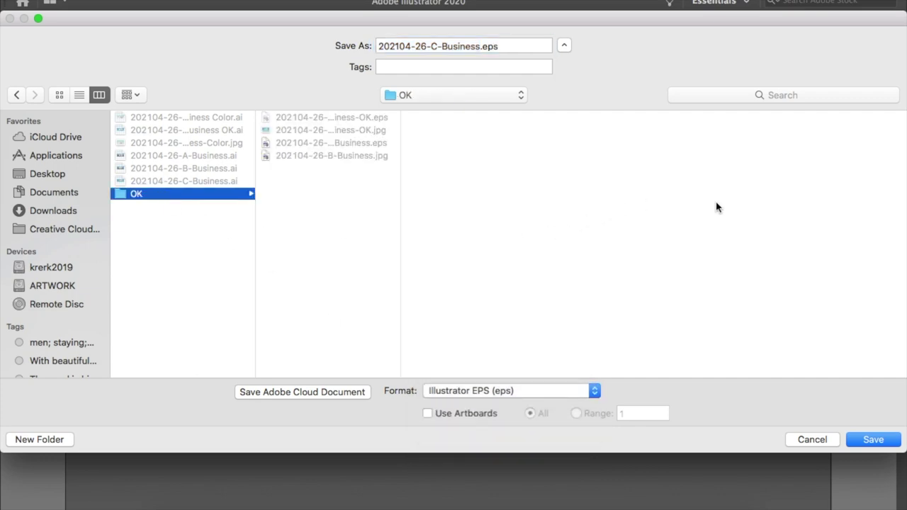
click(890, 441)
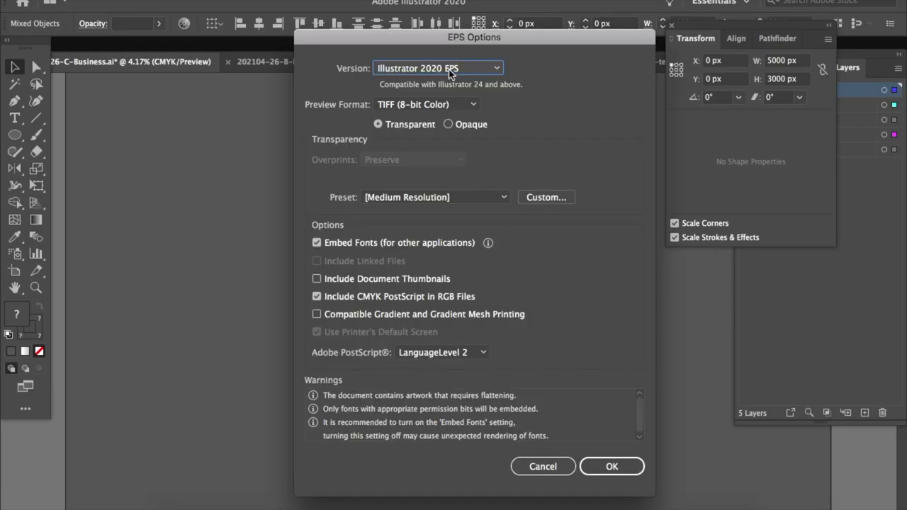
click(448, 68)
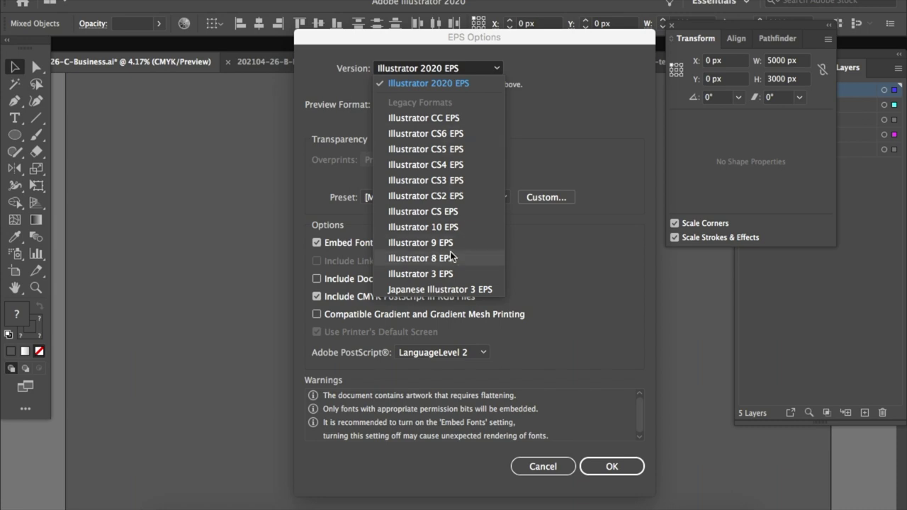
click(452, 229)
click(613, 452)
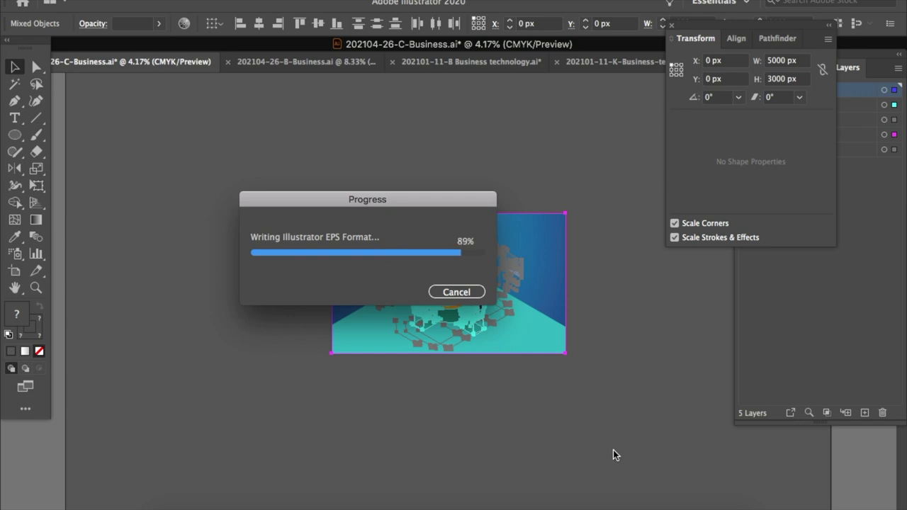
key(ctrl+0)
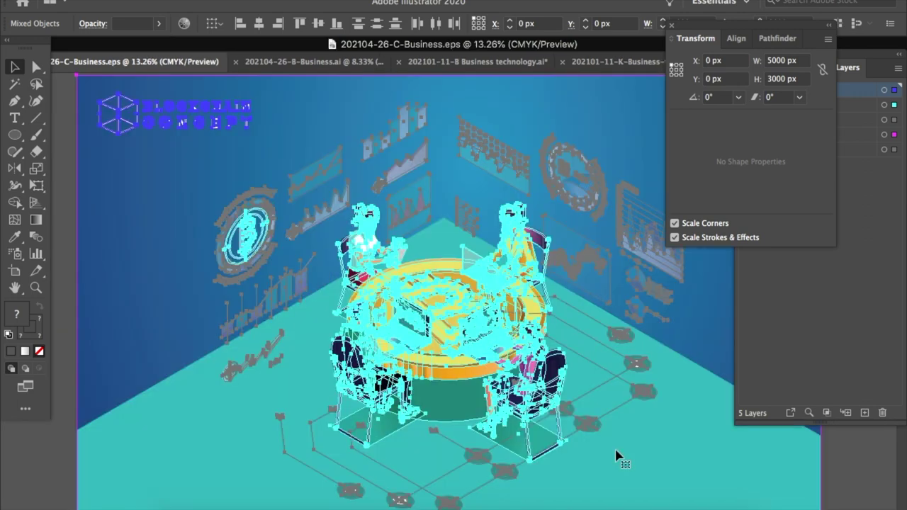
Export 202104-26-C-Business.jpg via Save for Web into the OK folder.
click(62, 119)
click(131, 0)
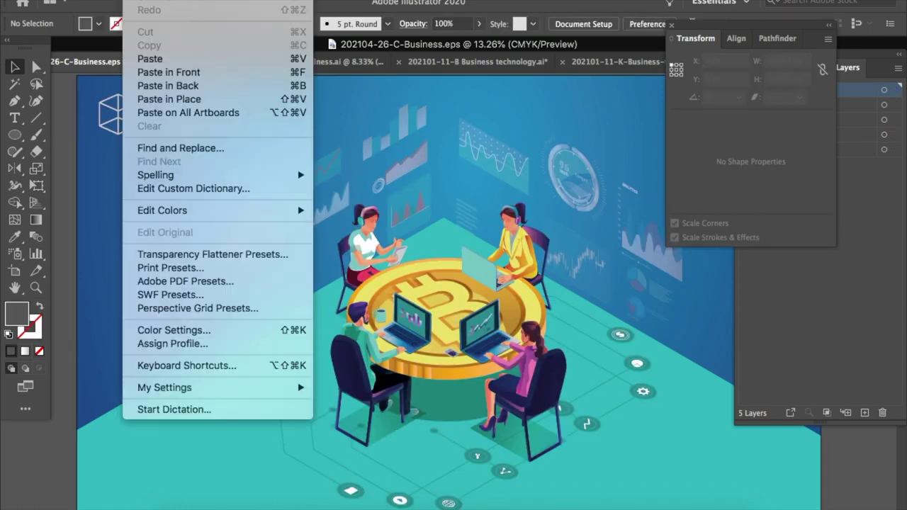
mouse_move(156, 224)
click(326, 251)
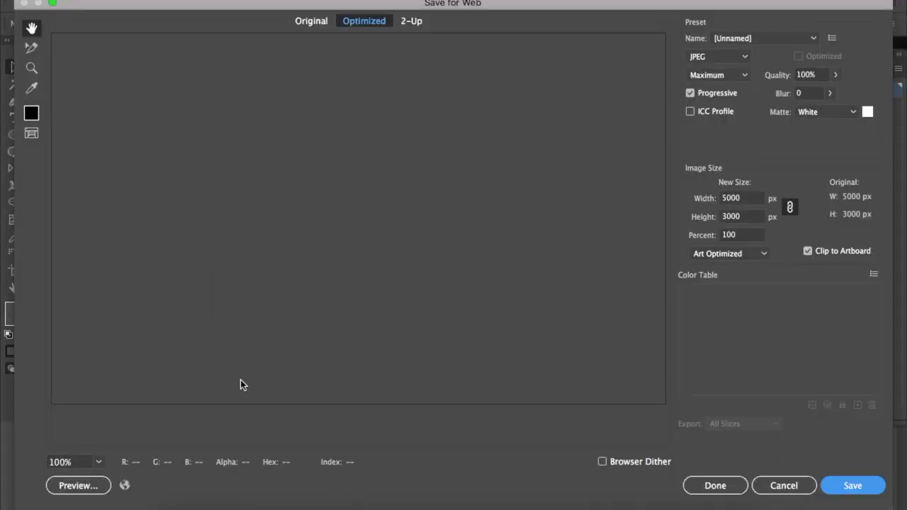
click(99, 462)
click(125, 447)
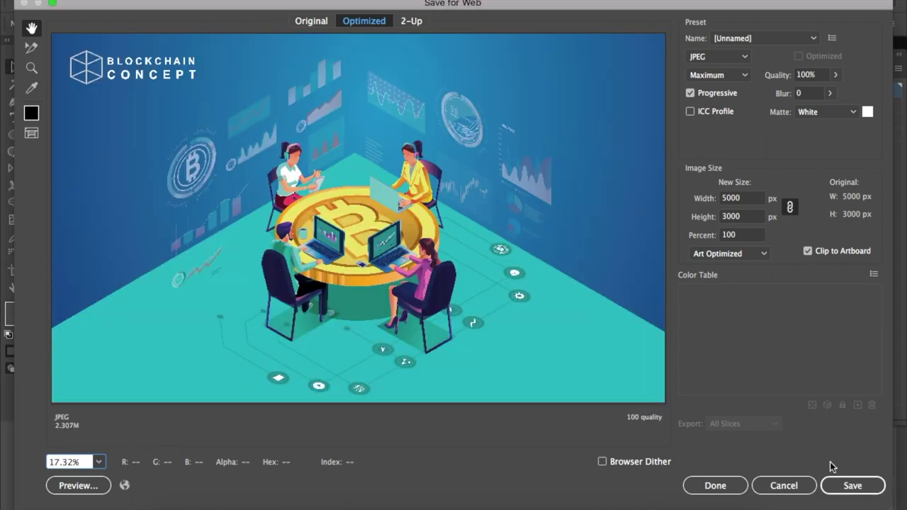
click(850, 486)
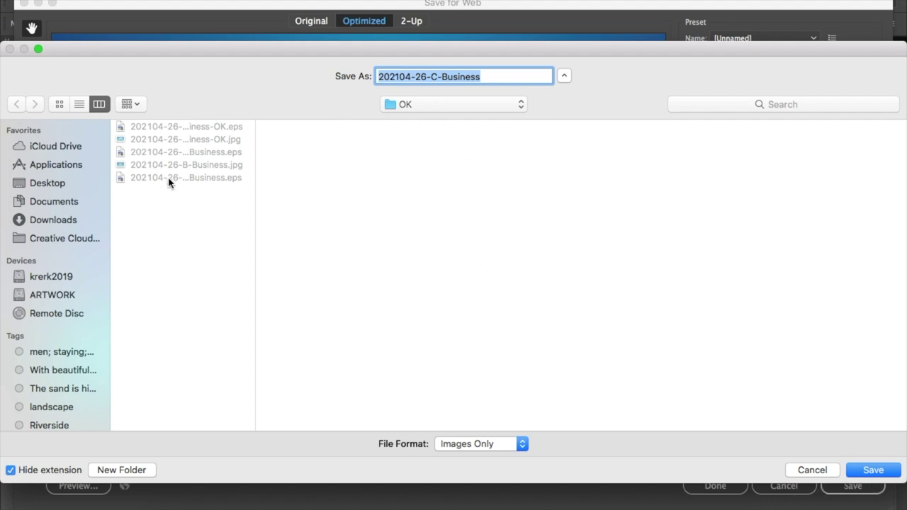
click(186, 204)
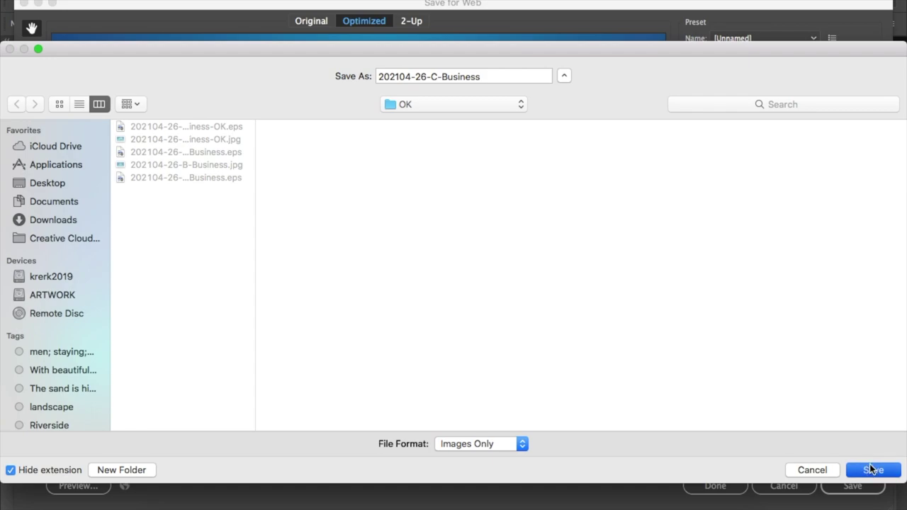
click(871, 469)
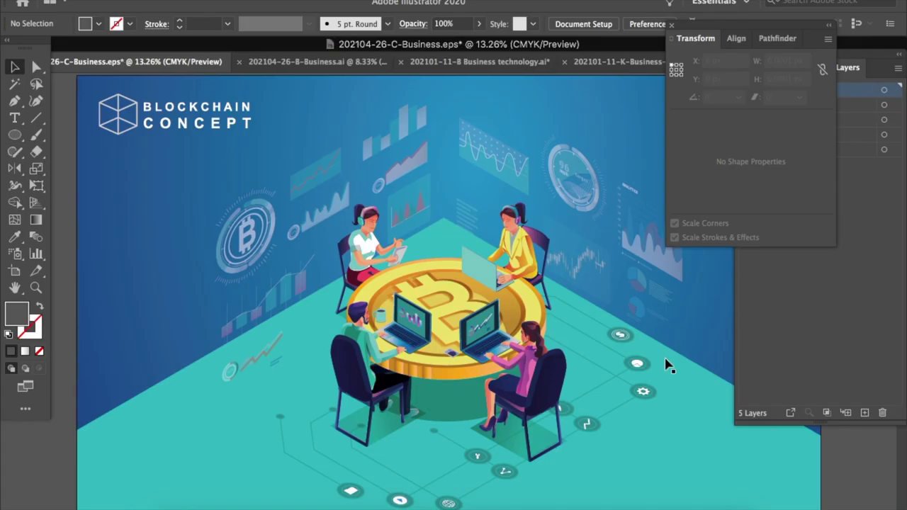
Reveal the OK folder in Finder using the document's title-bar path menu.
super+click(371, 46)
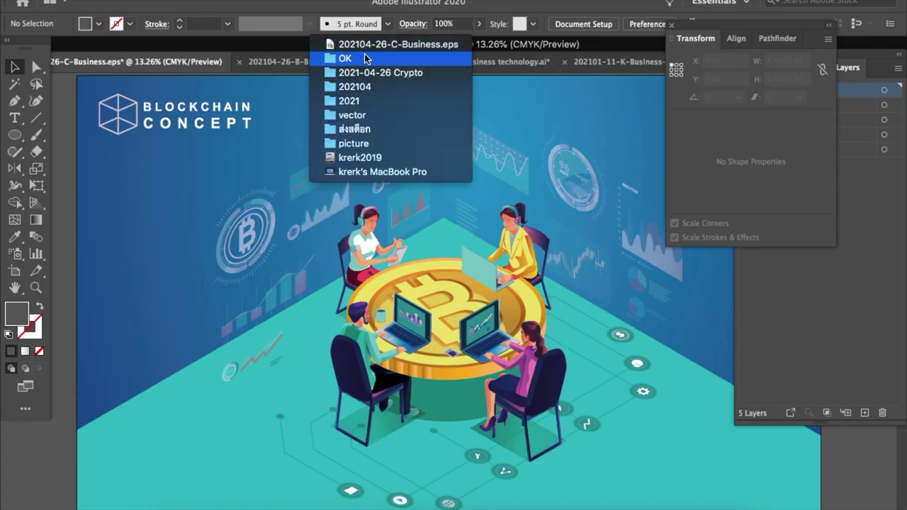
click(346, 59)
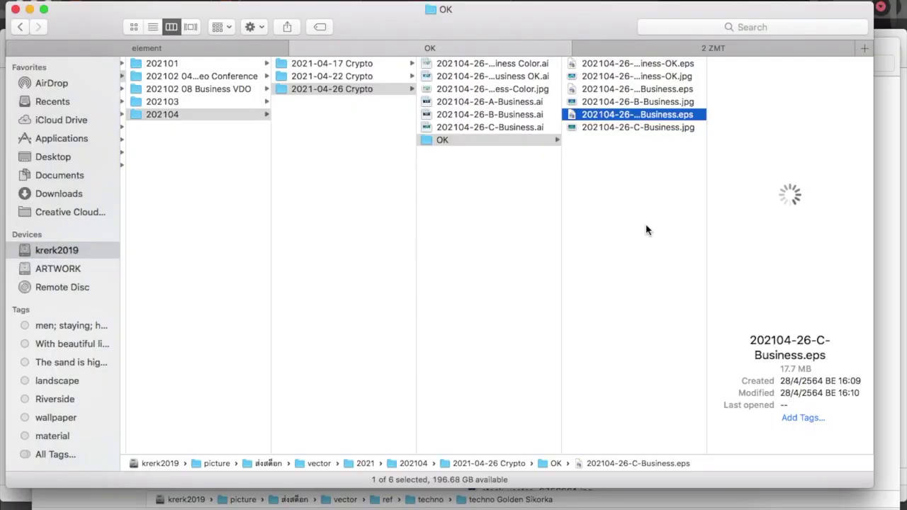
click(647, 230)
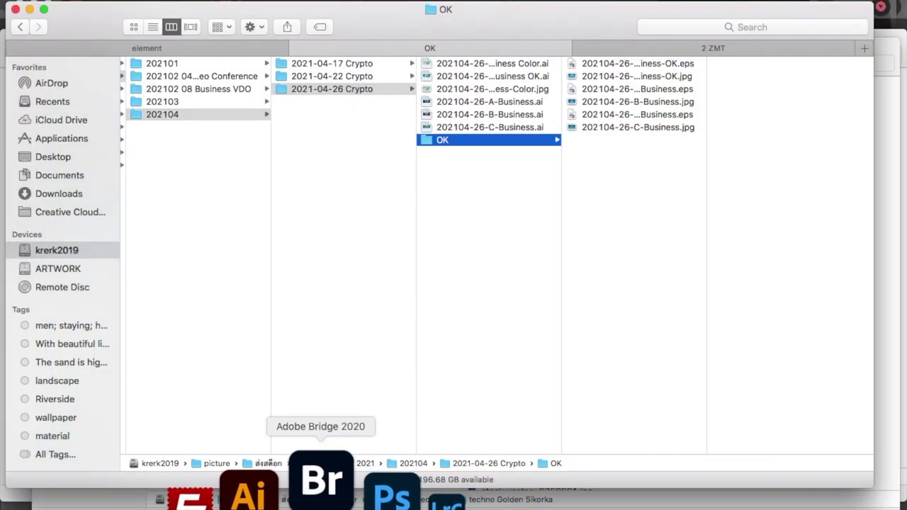
click(321, 482)
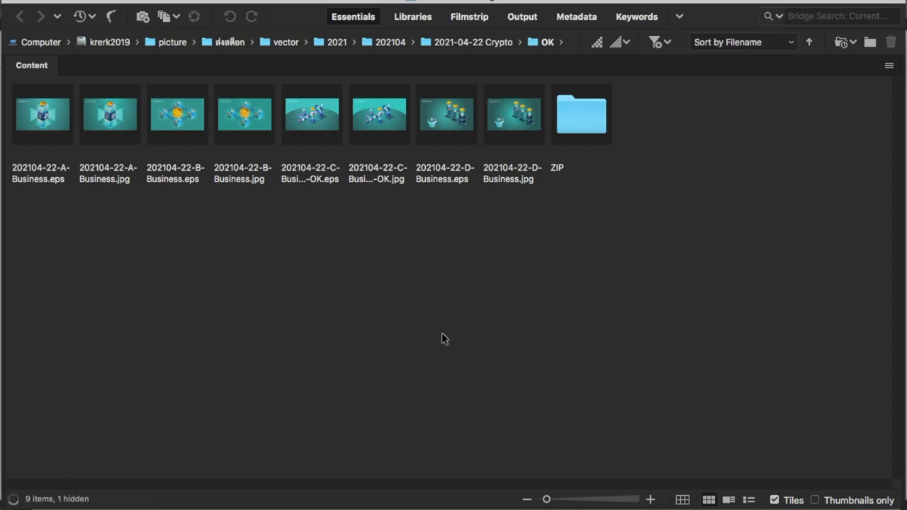
Navigate 202104 > 2021-04-26 Crypto > OK and select all six EPS and JPG files.
click(389, 43)
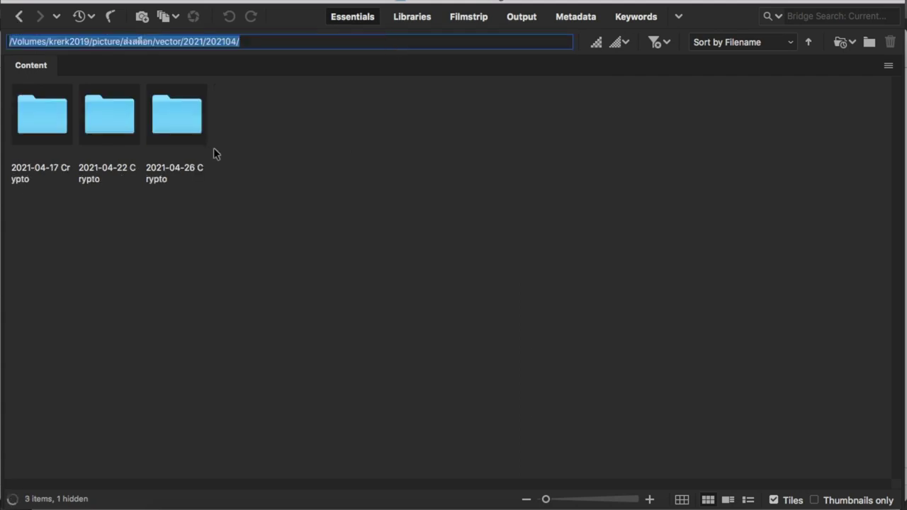
double_click(192, 131)
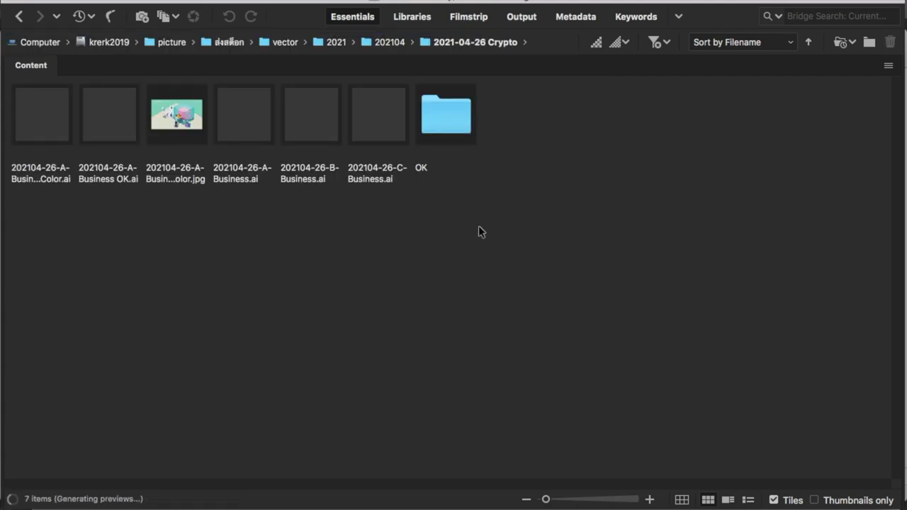
double_click(438, 121)
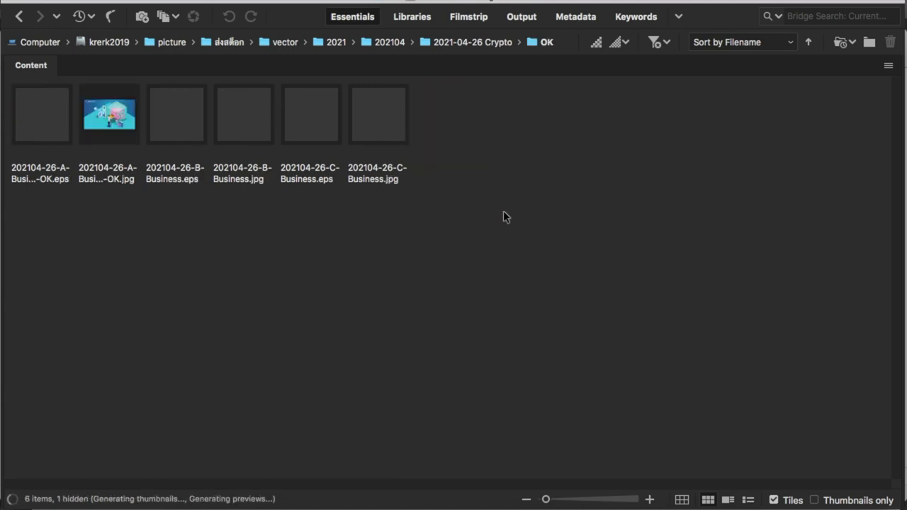
drag(505, 217, 38, 107)
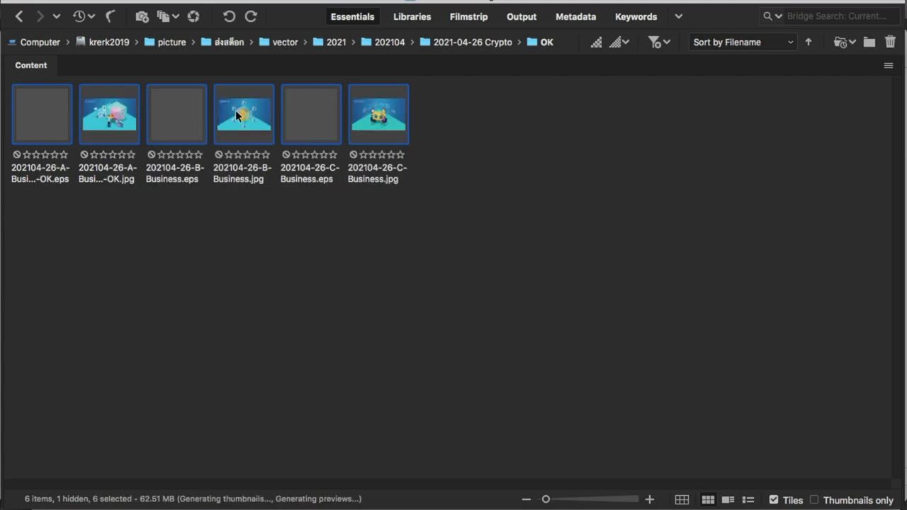
click(206, 0)
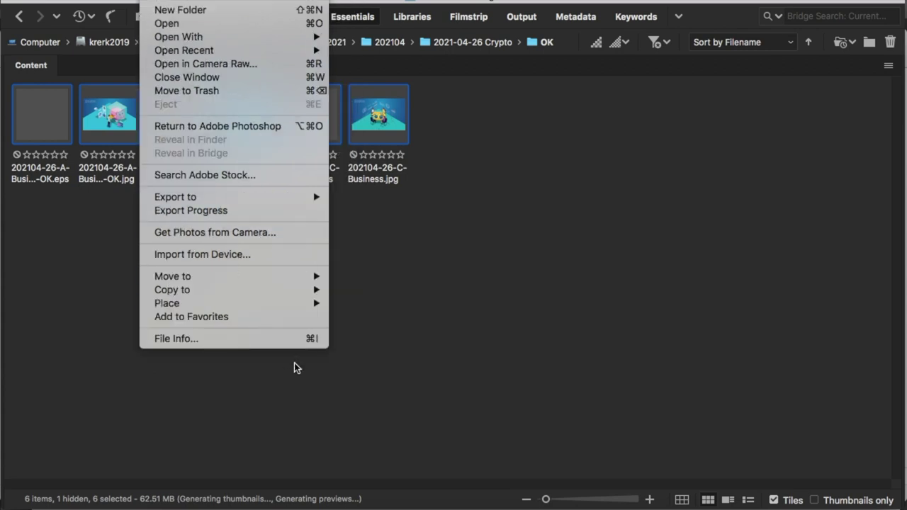
Apply the 202104 Block chain File Info template to all six selected files.
click(293, 339)
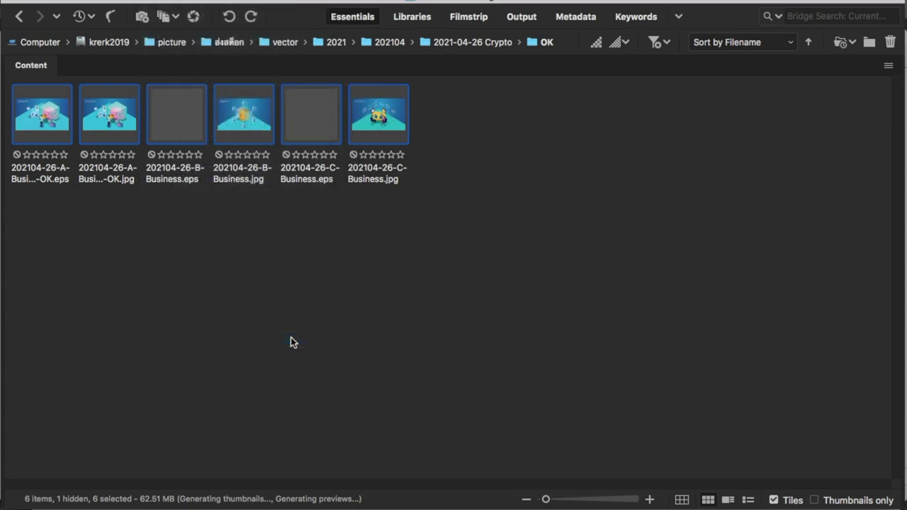
click(346, 190)
click(345, 102)
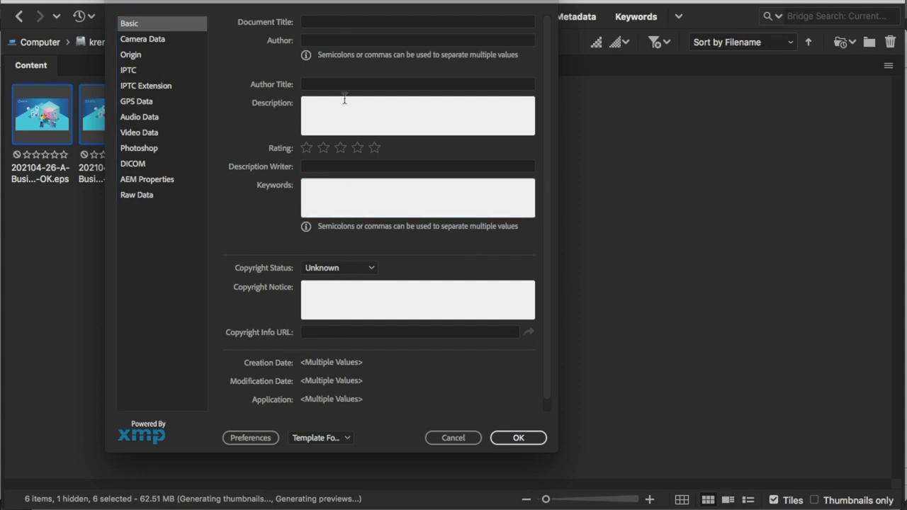
click(347, 438)
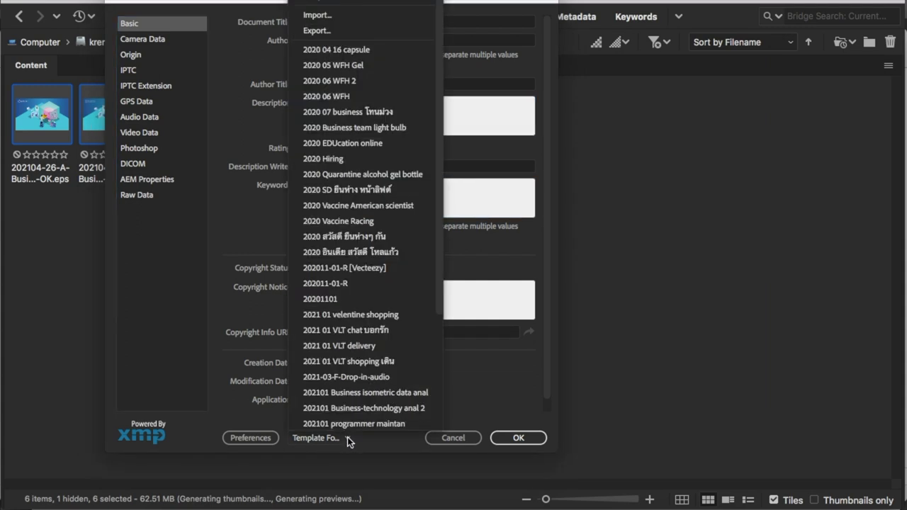
scroll(377, 375, down, 5)
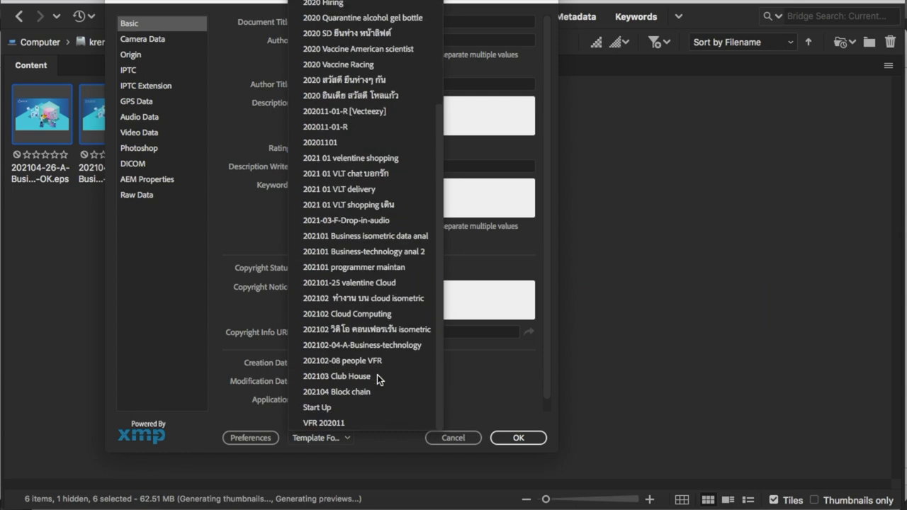
click(363, 393)
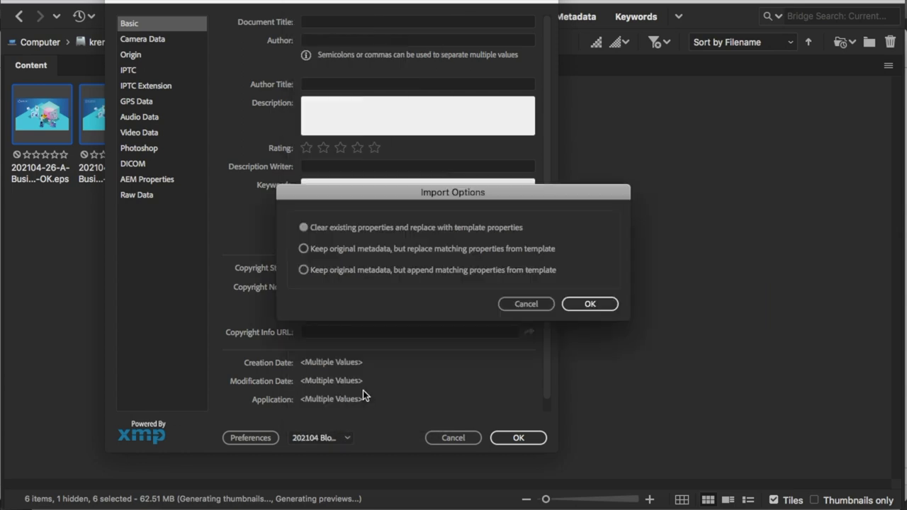
click(337, 225)
click(588, 304)
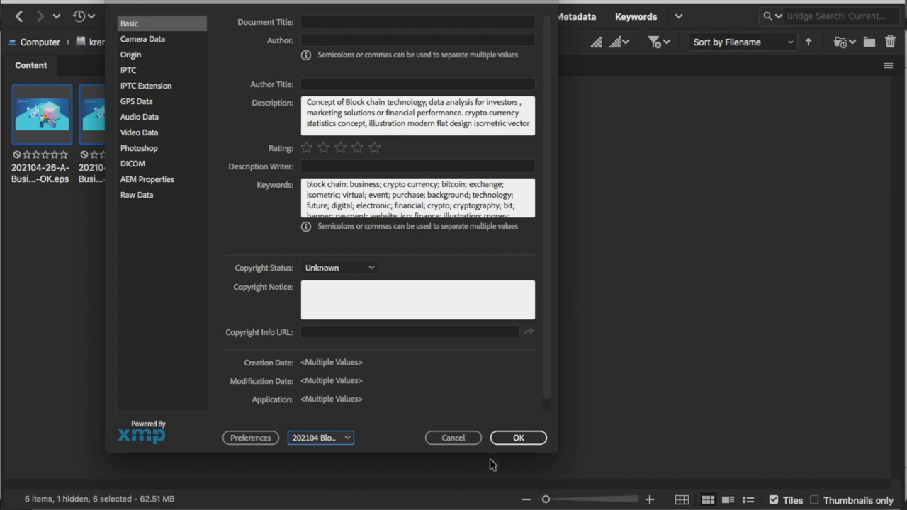
click(527, 442)
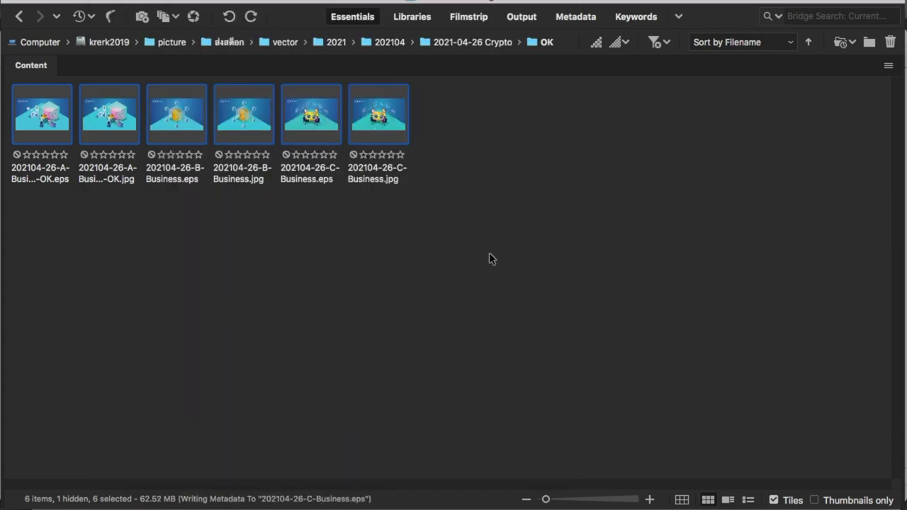
click(487, 255)
click(384, 122)
Review 202104-26-C-Business.jpg's File Info title, description and keywords, then close with OK.
right_click(385, 122)
mouse_move(416, 469)
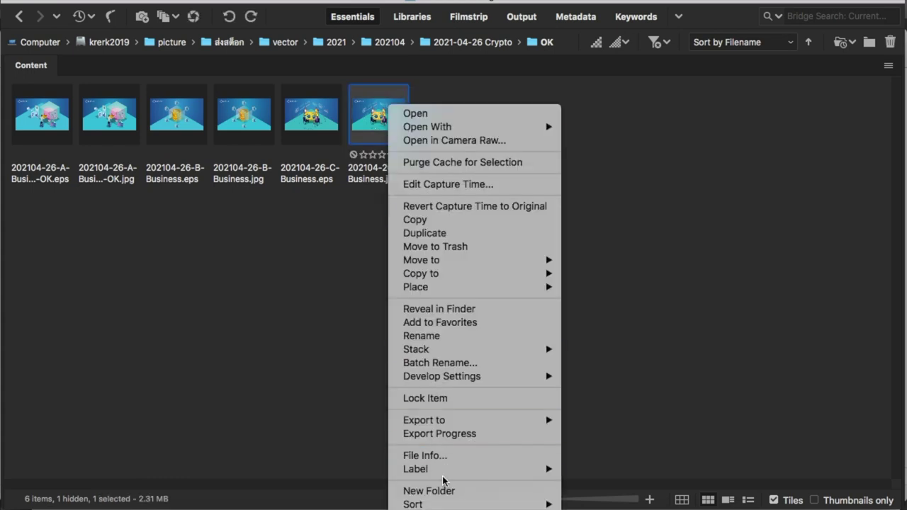
click(439, 456)
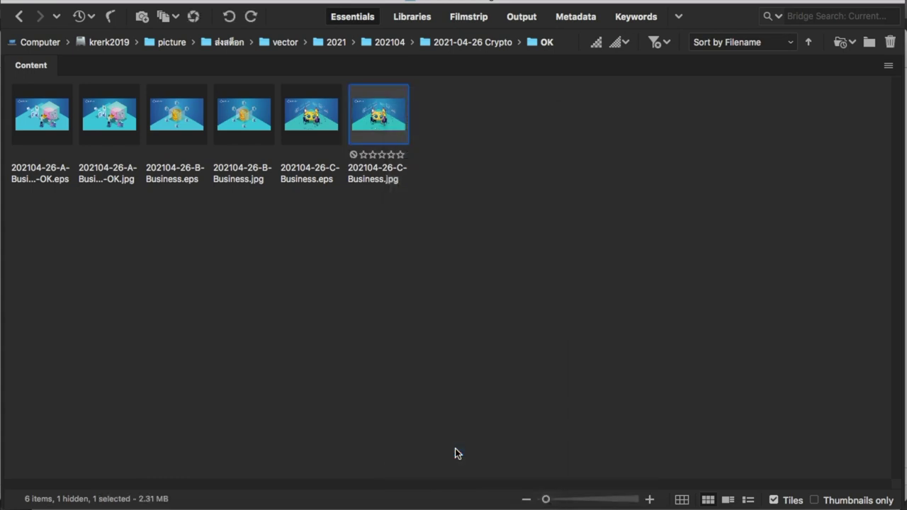
click(325, 24)
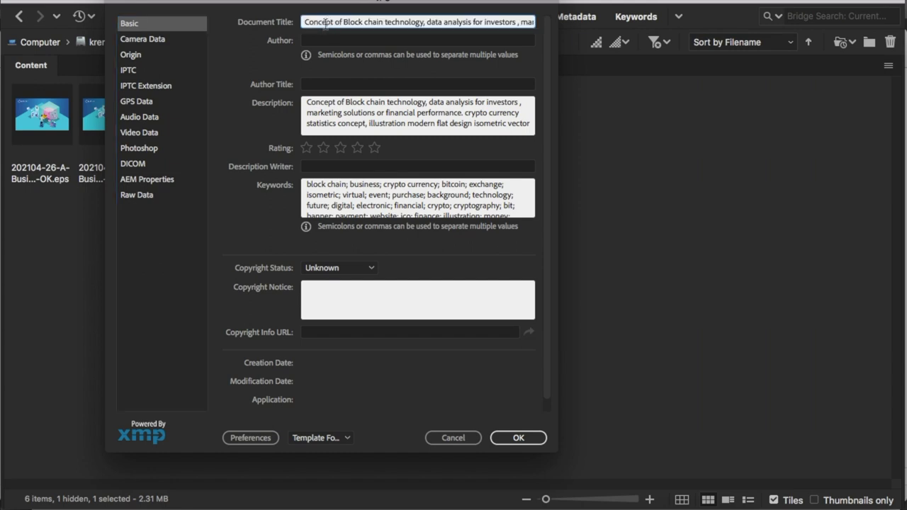
click(507, 439)
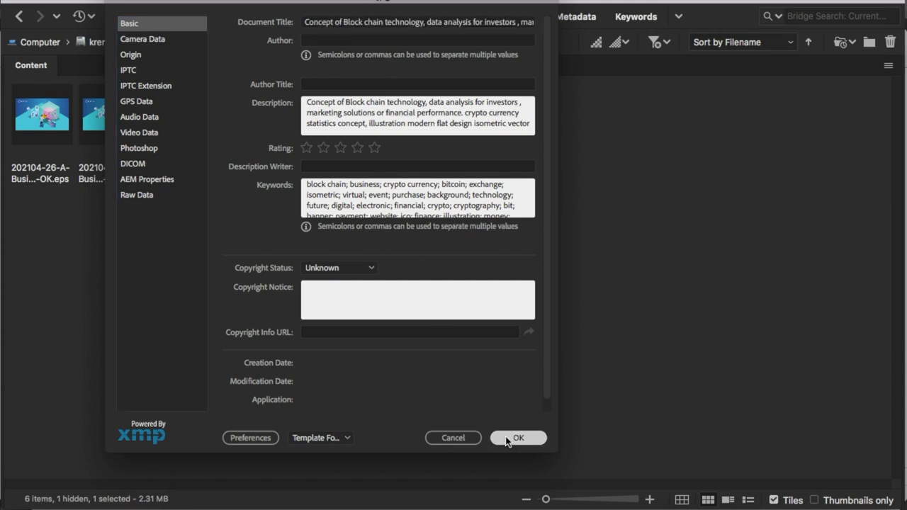
click(503, 265)
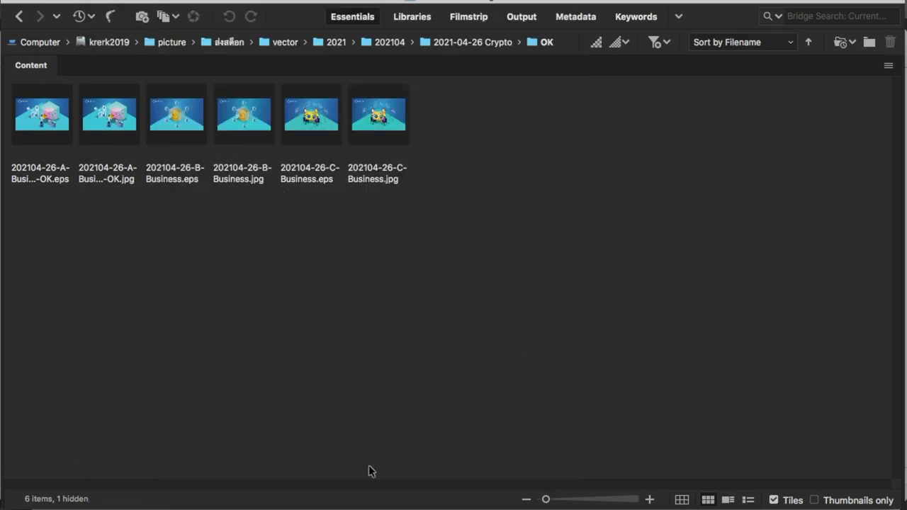
mouse_move(216, 488)
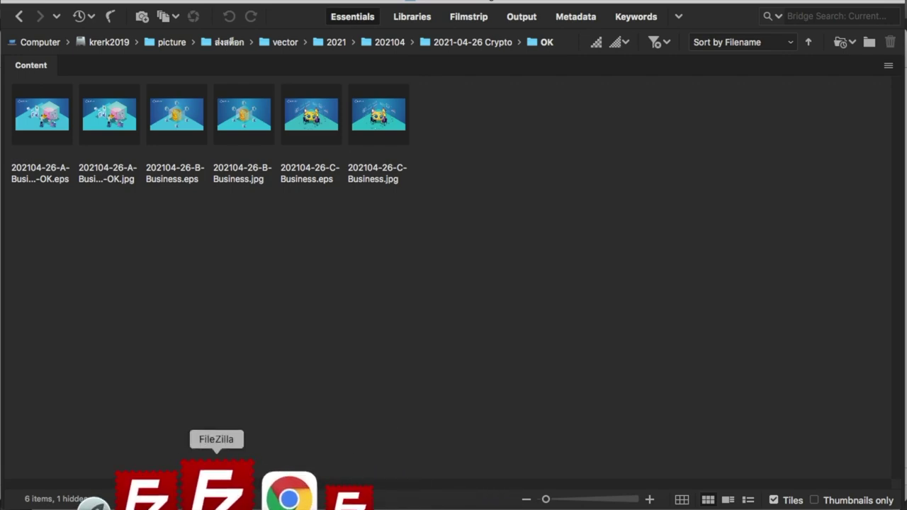
Open Shutterstock's Upload Content page in Chrome, then switch to Finder.
click(227, 491)
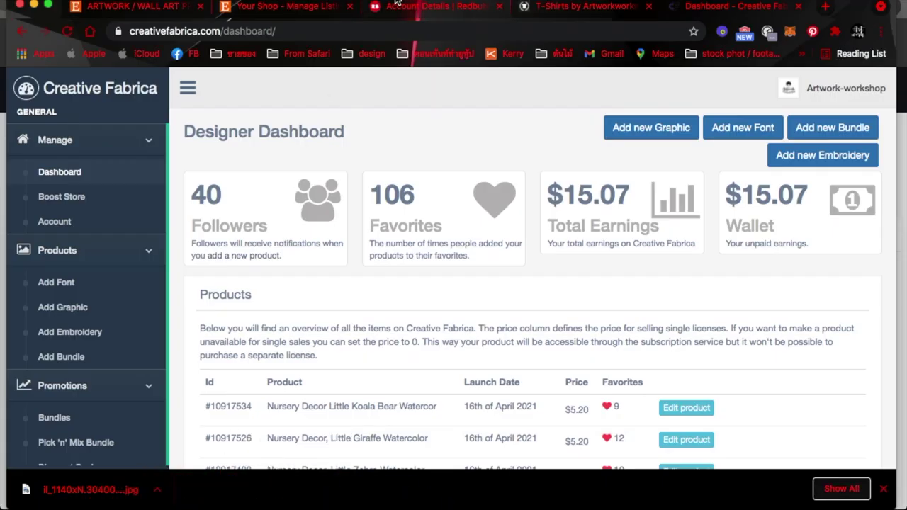
click(396, 6)
click(420, 140)
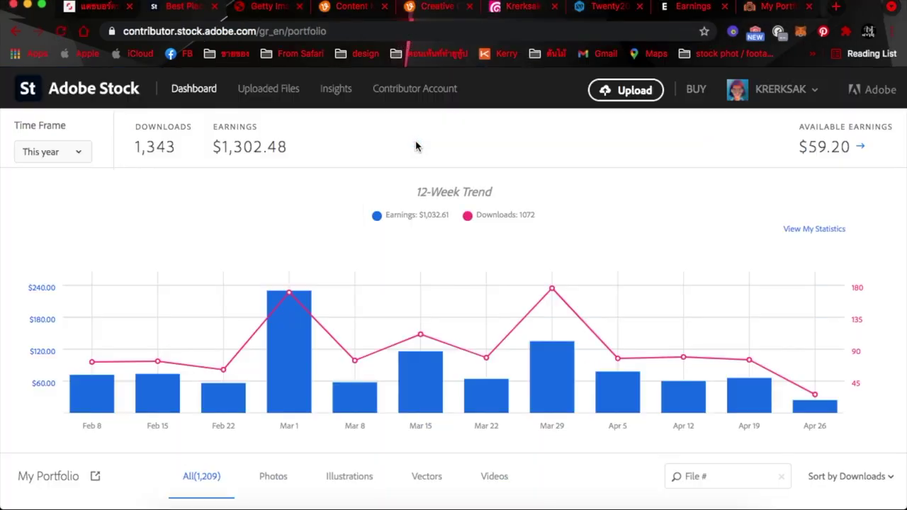
click(105, 8)
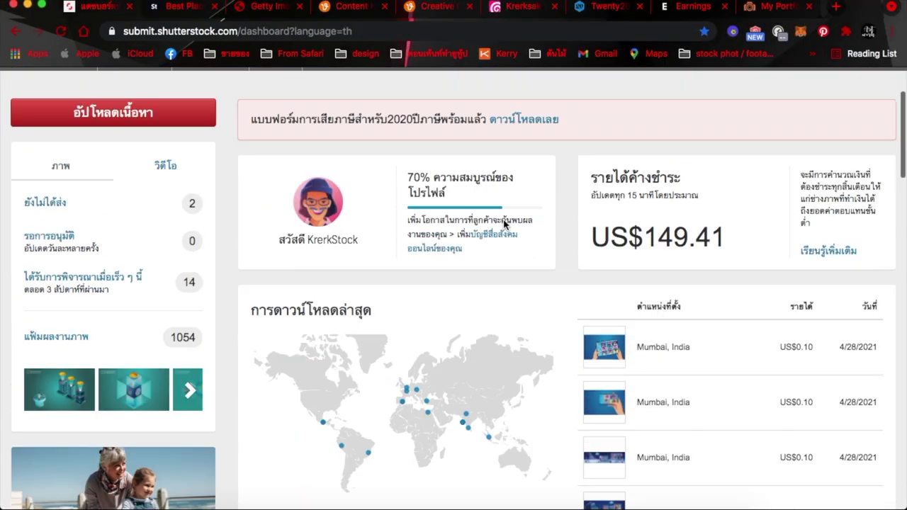
scroll(506, 224, up, 3)
click(114, 224)
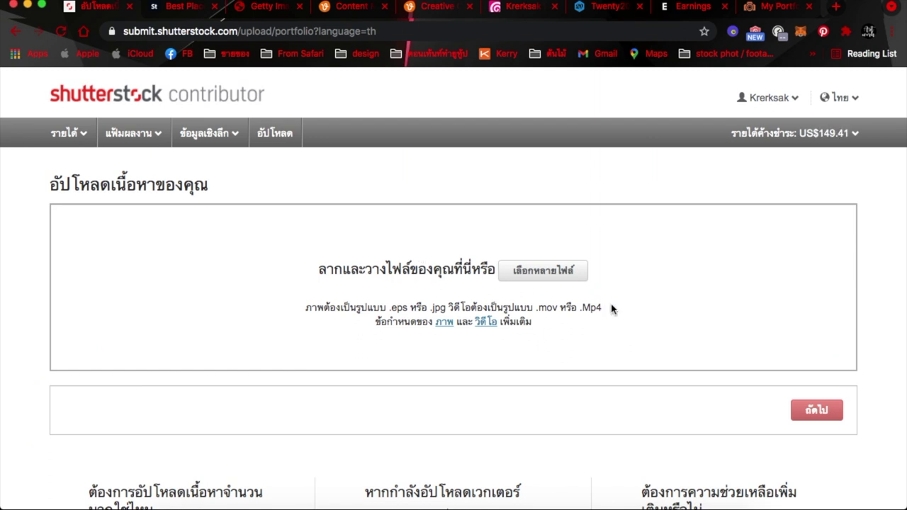
key(super+Tab)
click(311, 248)
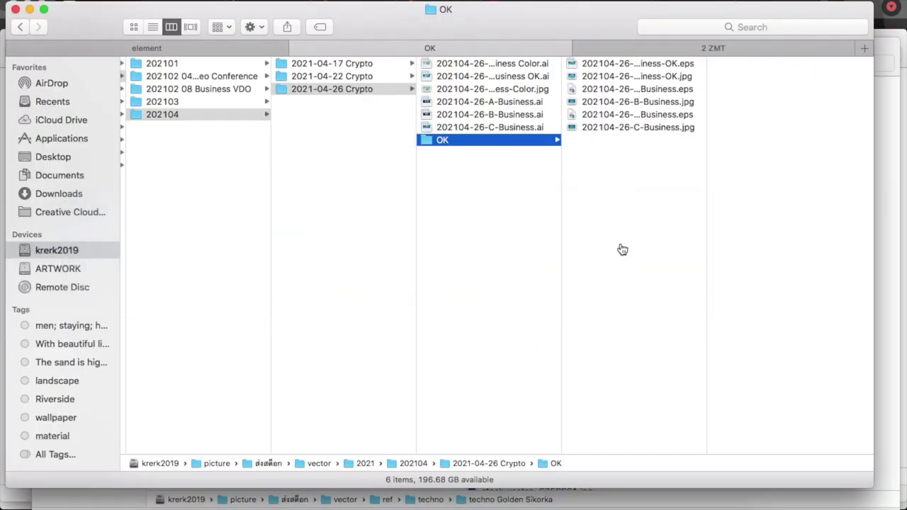
Drag the three Business EPS files from Finder onto Shutterstock's upload area.
click(686, 65)
super+click(698, 91)
super+click(698, 116)
drag(667, 71, 240, 241)
key(super+Tab)
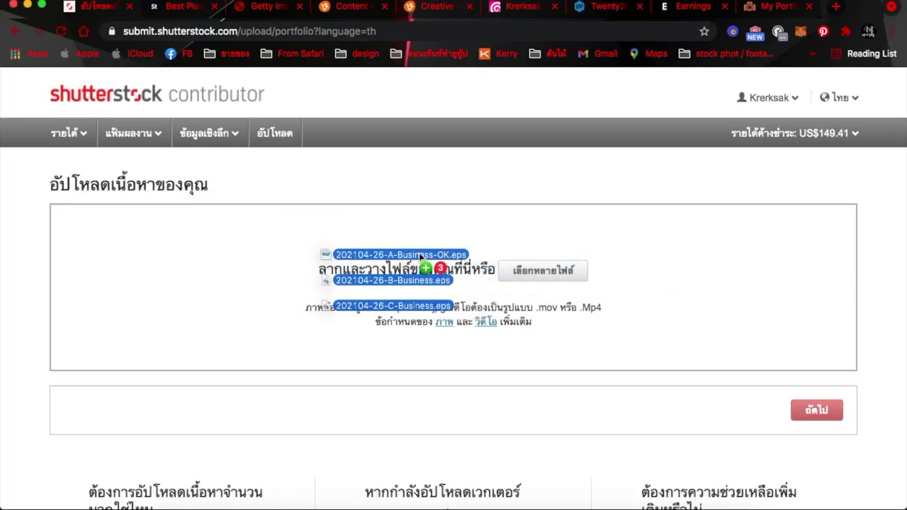
drag(241, 241, 422, 259)
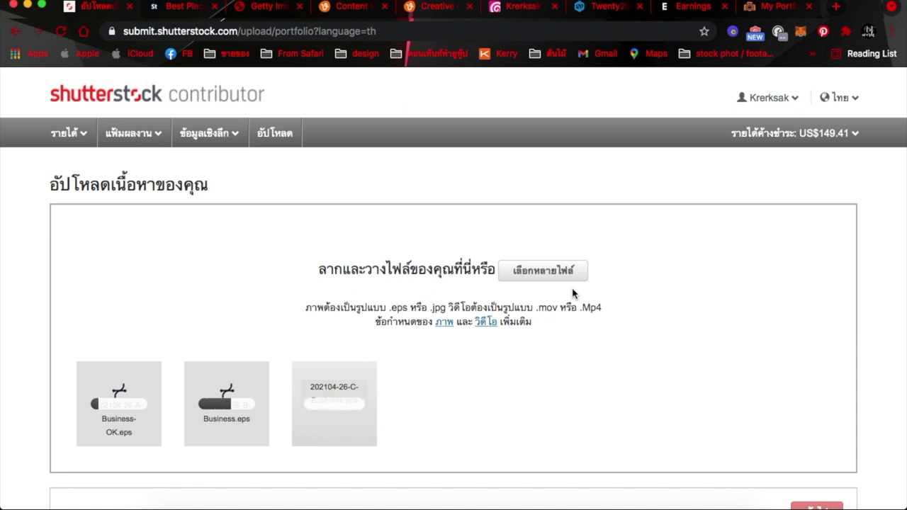
scroll(573, 293, down, 2)
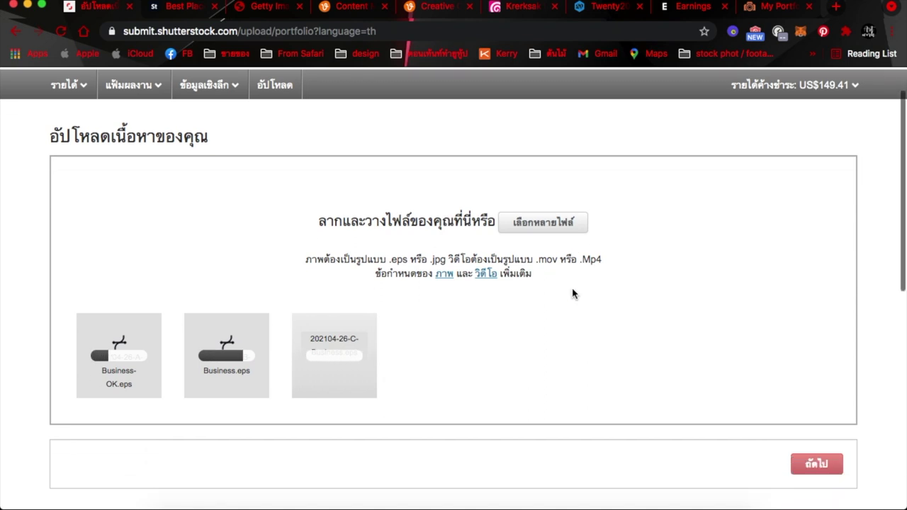
click(178, 9)
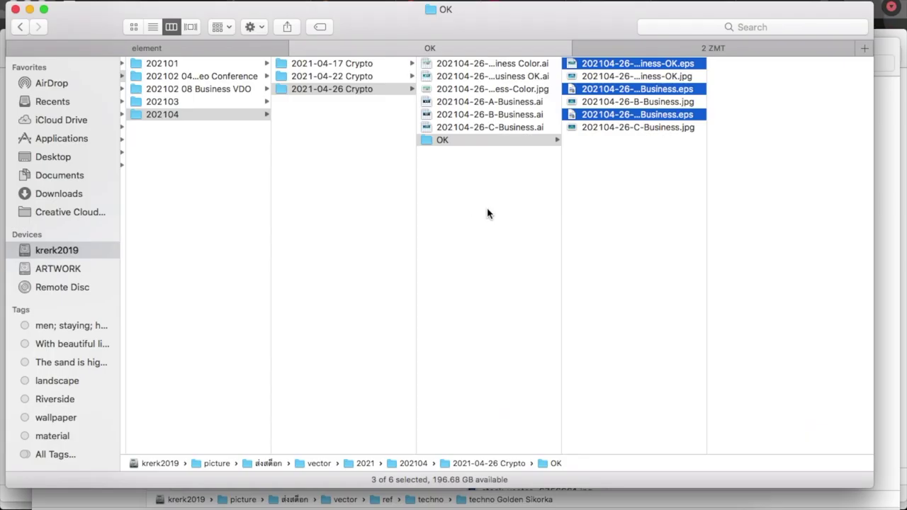
Compress the A EPS and JPG into 202104-26-A-Business-OK.zip.
click(659, 136)
click(689, 65)
key(Return)
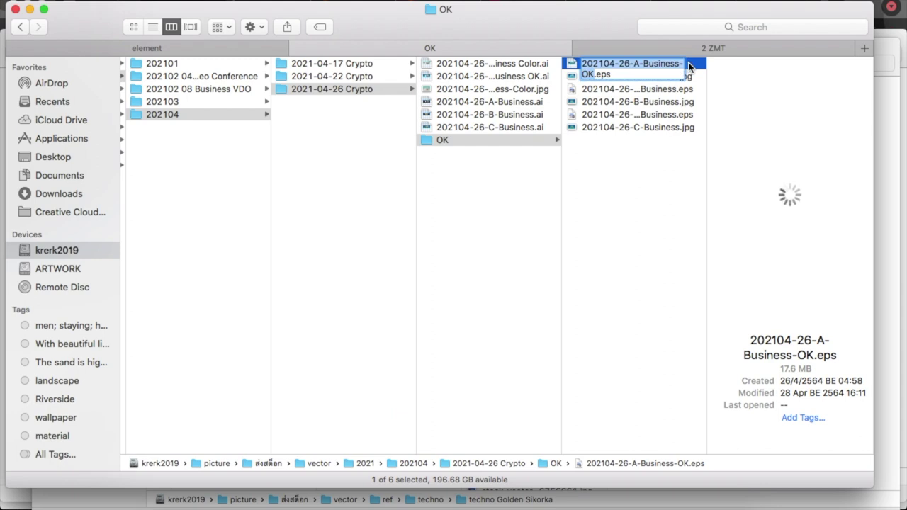
click(685, 208)
click(677, 76)
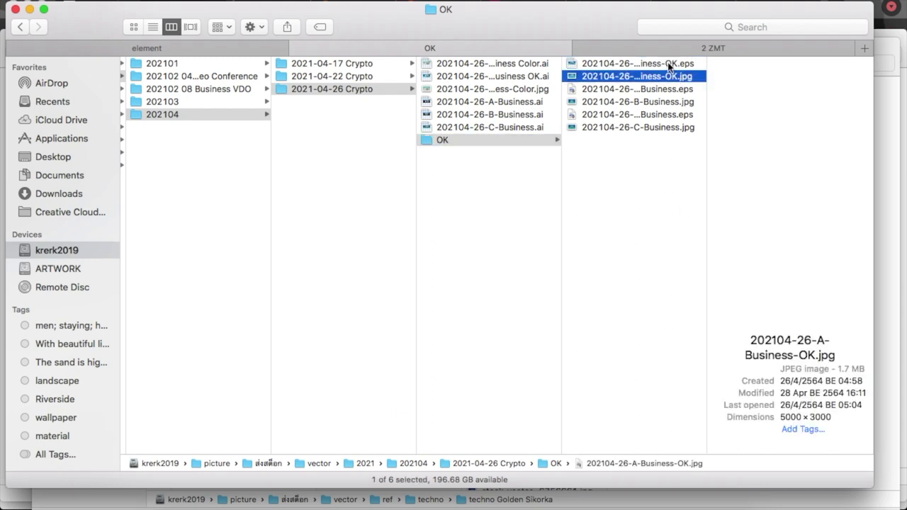
right_click(669, 66)
click(712, 177)
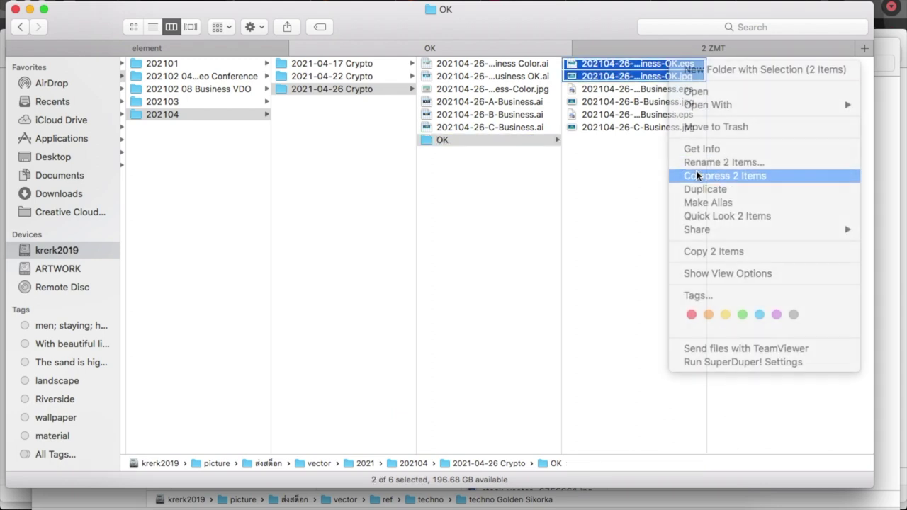
key(Return)
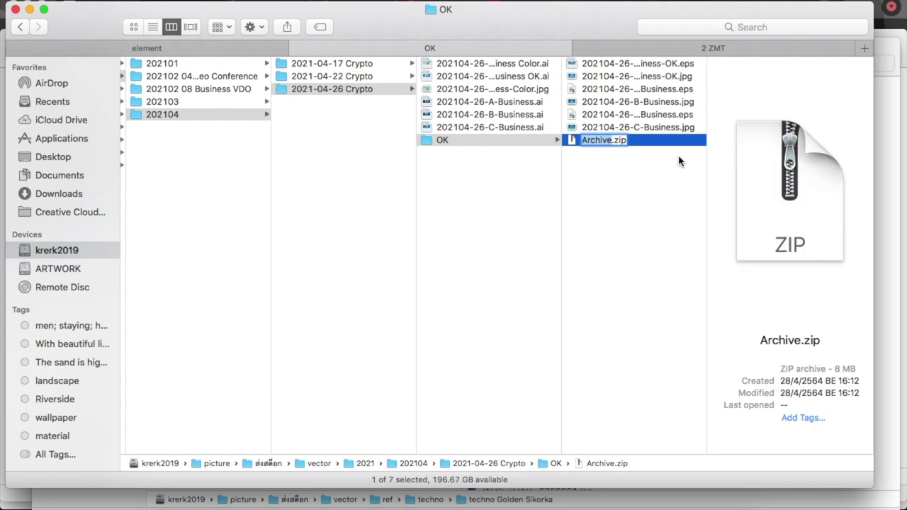
text(202104-26-A-Business-OK)
key(Return)
Compress the B EPS and JPG into 202104-26-B-Business.zip.
click(642, 102)
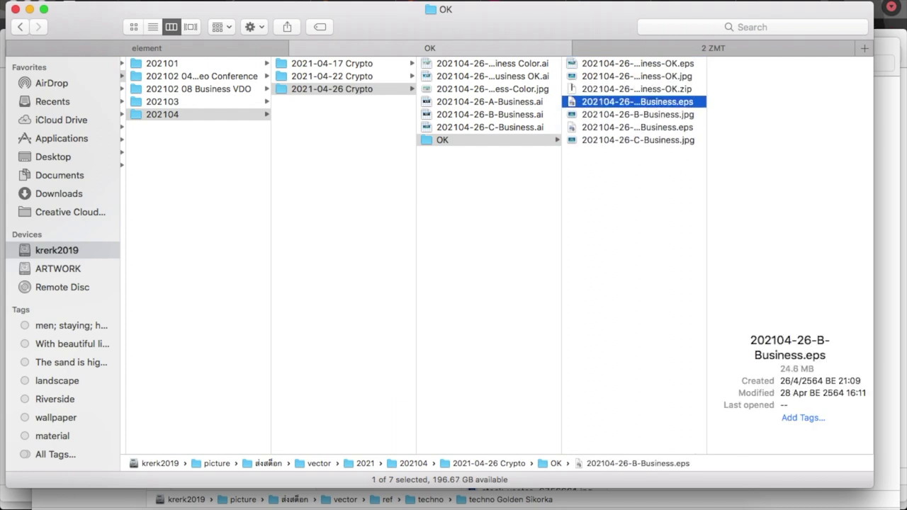
super+click(650, 114)
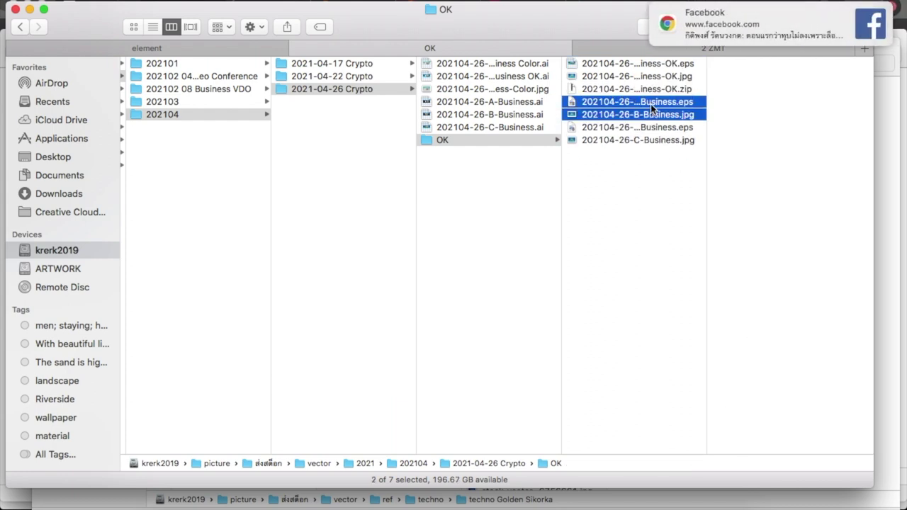
right_click(651, 105)
click(718, 223)
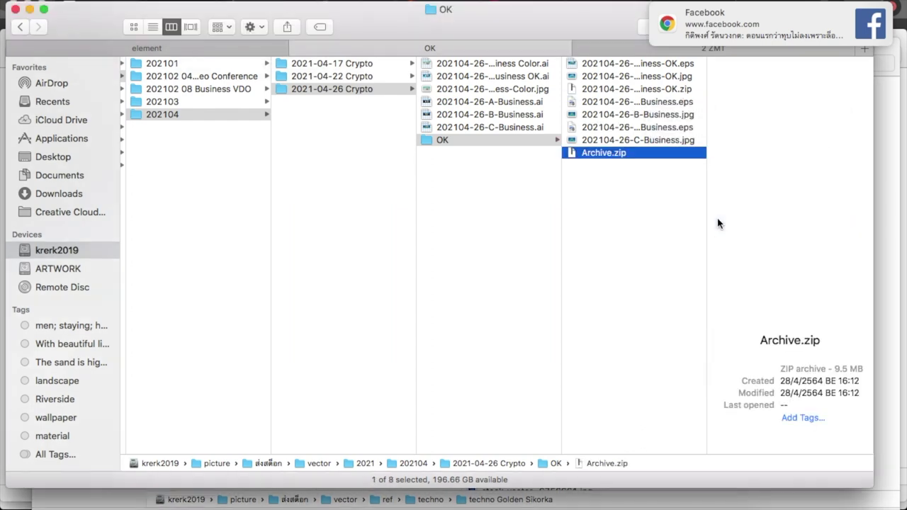
key(Return)
text(202104-26-B-Business)
key(Return)
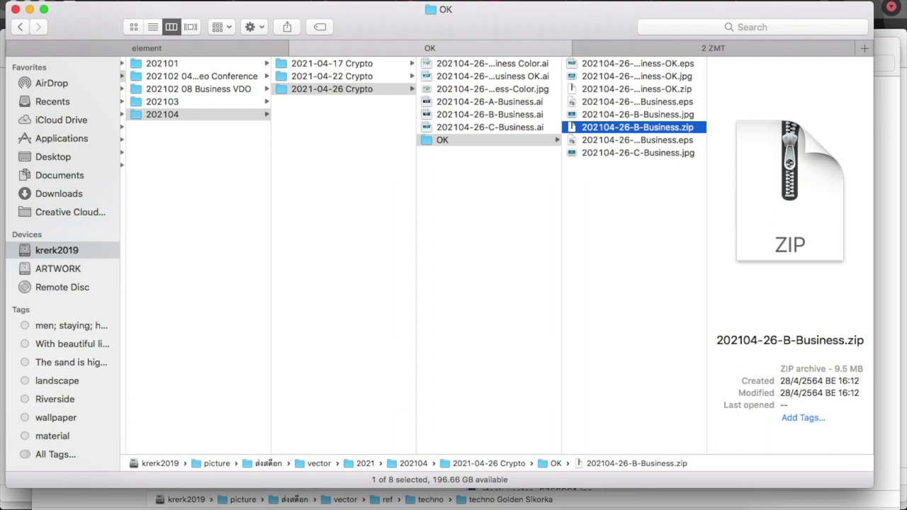
Compress the C EPS and JPG into 202104-26-C-Business.zip.
key(Down)
key(Return)
key(Return)
key(shift+Down)
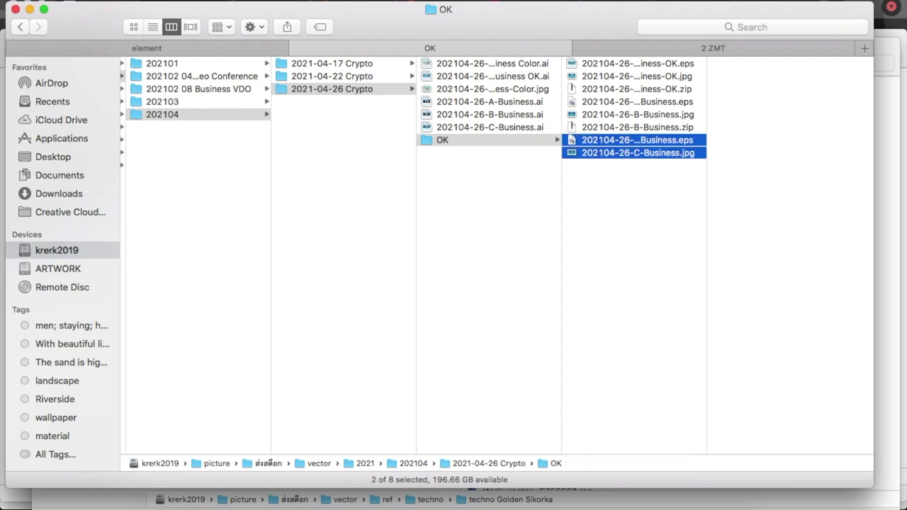
right_click(620, 151)
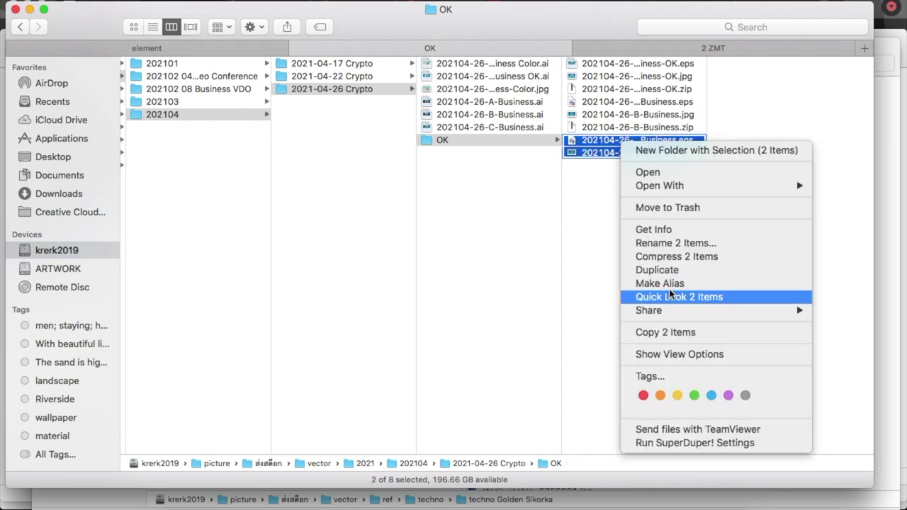
click(691, 258)
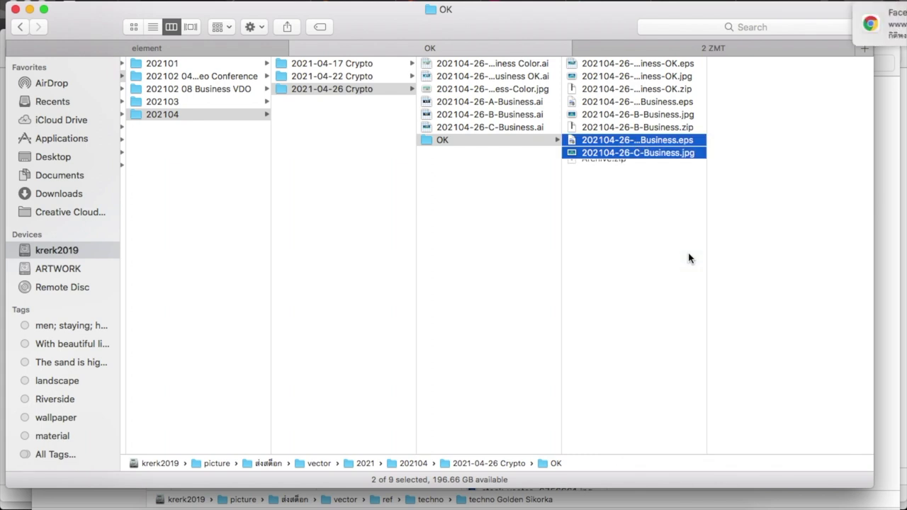
key(Return)
text(202104-26-C-Business)
key(Return)
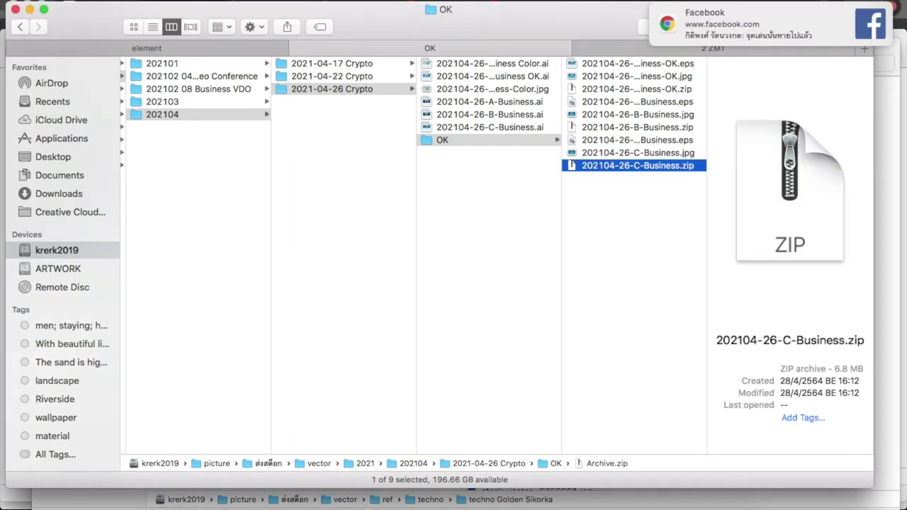
Select the three Business zip archives in the OK folder.
click(657, 246)
click(678, 167)
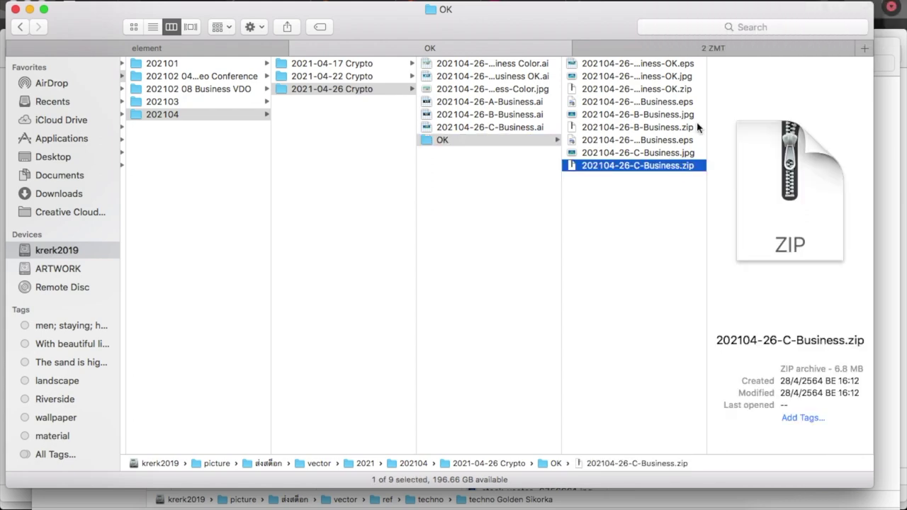
super+click(694, 127)
super+click(692, 89)
key(super+Tab)
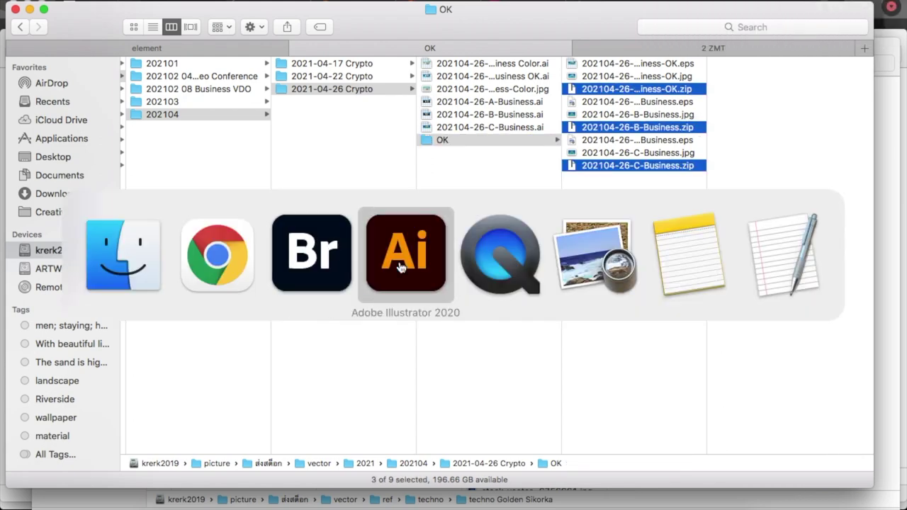
Open the Adobe Stock upload page and pick up the three zips from Finder.
key(shift+Tab)
key(shift+Tab)
key(shift+Tab)
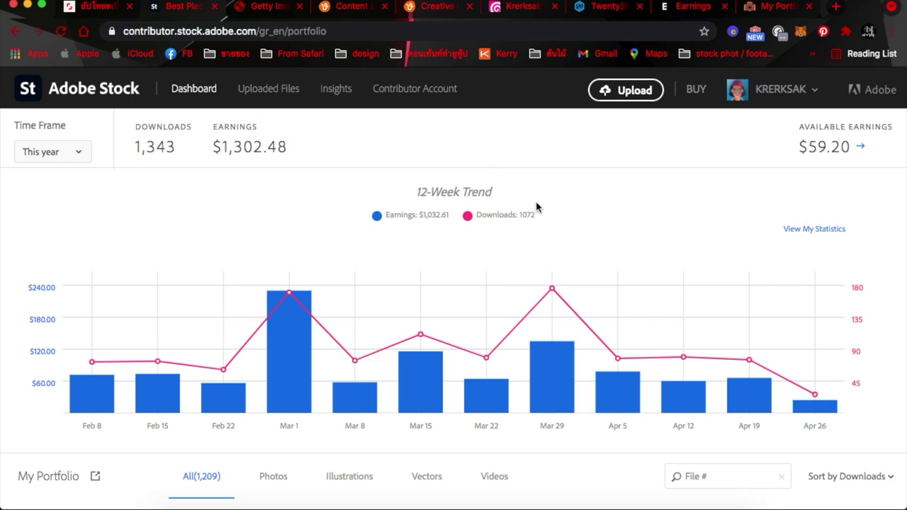
click(646, 100)
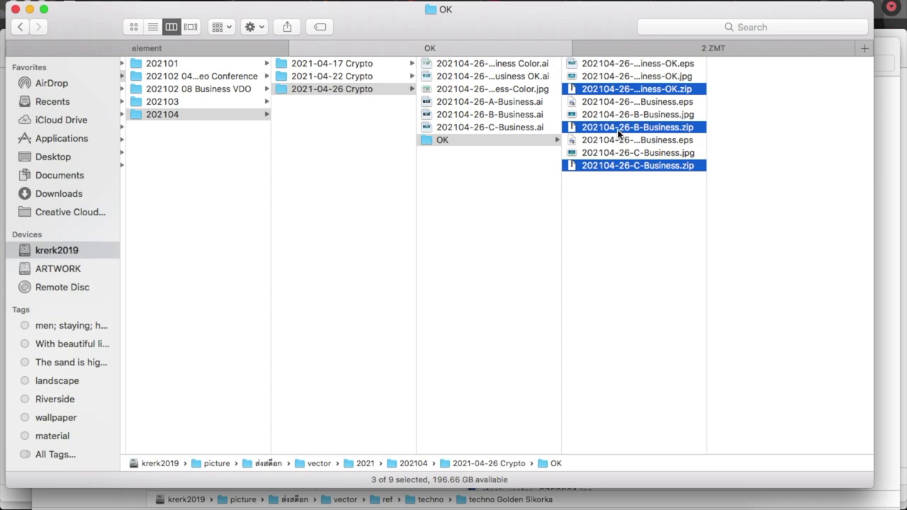
drag(618, 134, 219, 250)
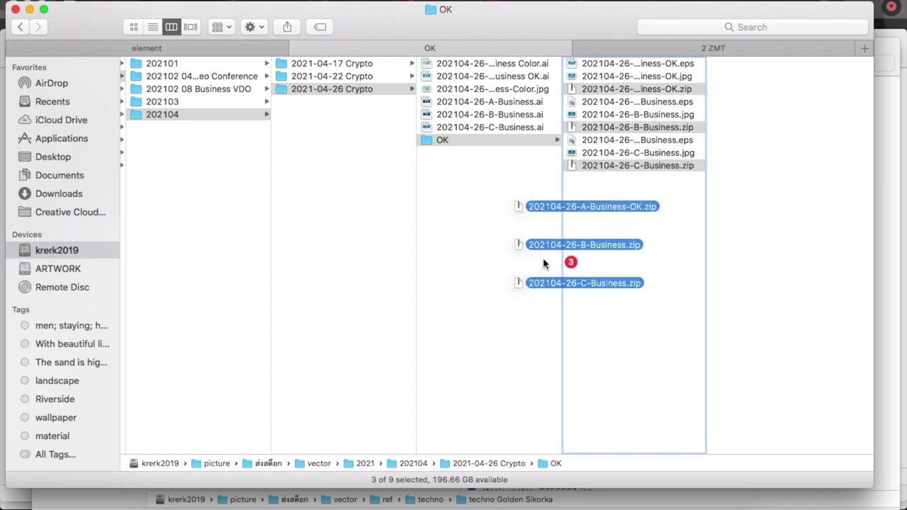
Drop the three zips into Adobe Stock's uploader and advance the three Shutterstock uploads.
key(super+Tab)
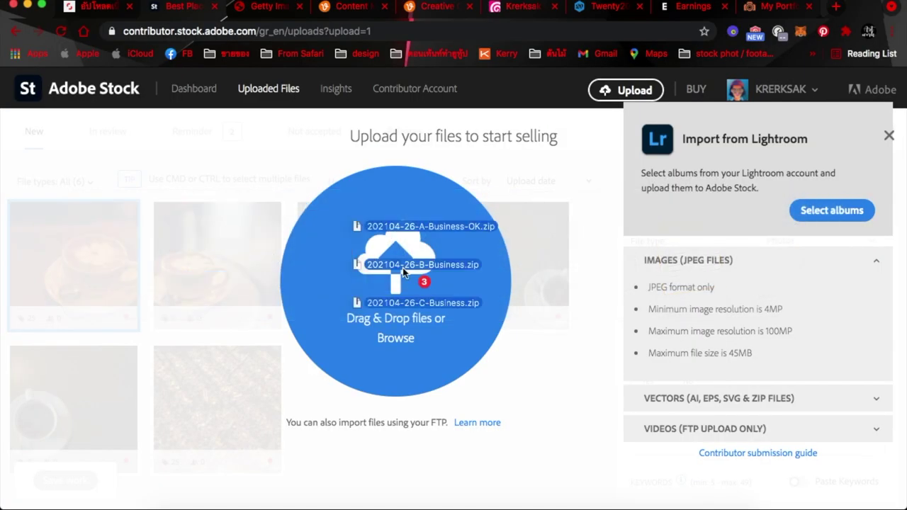
drag(219, 249, 402, 268)
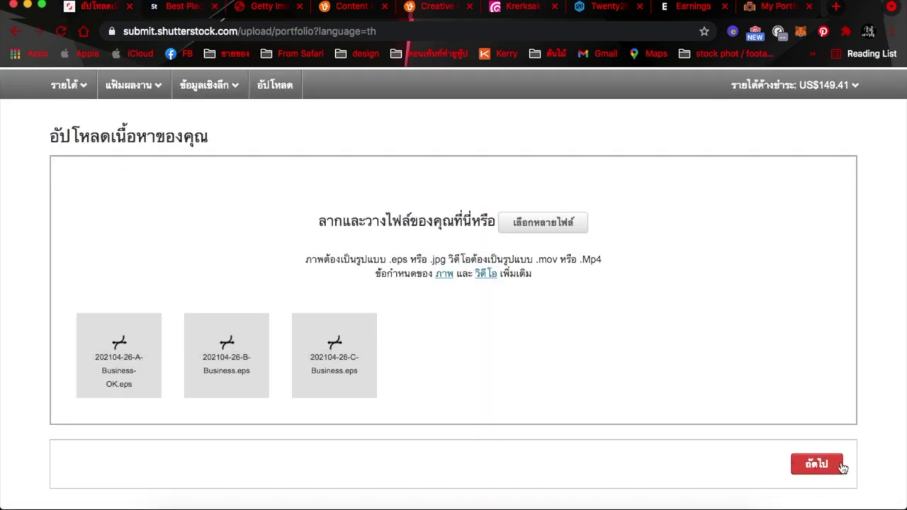
click(820, 464)
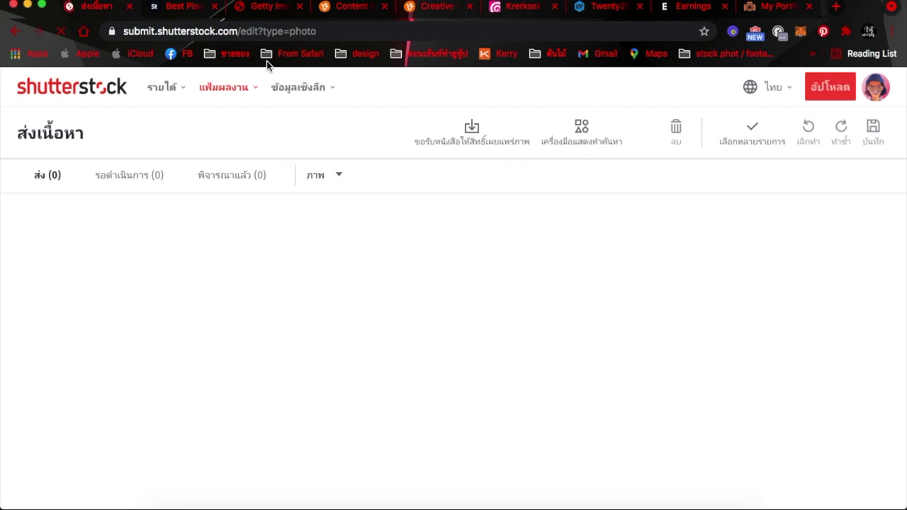
click(187, 11)
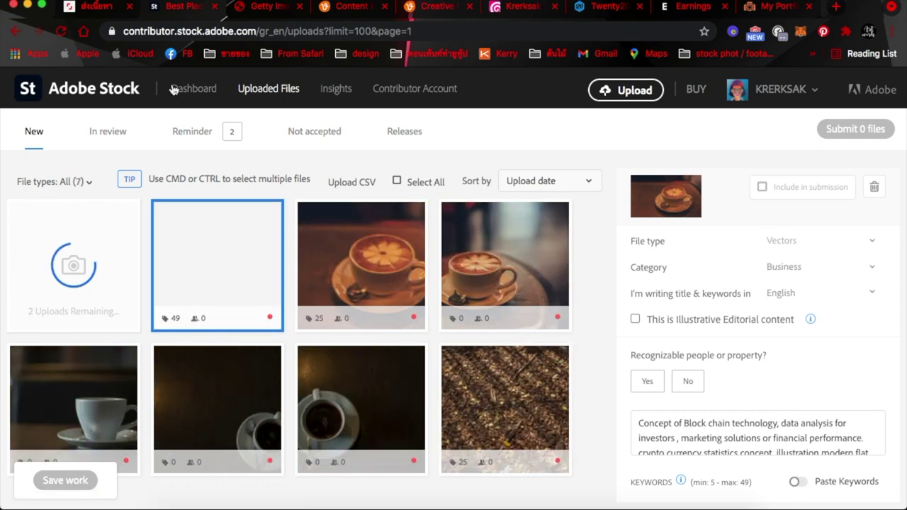
Check Shutterstock's submit page and dashboard, then return to Adobe Stock's uploaded files.
click(97, 8)
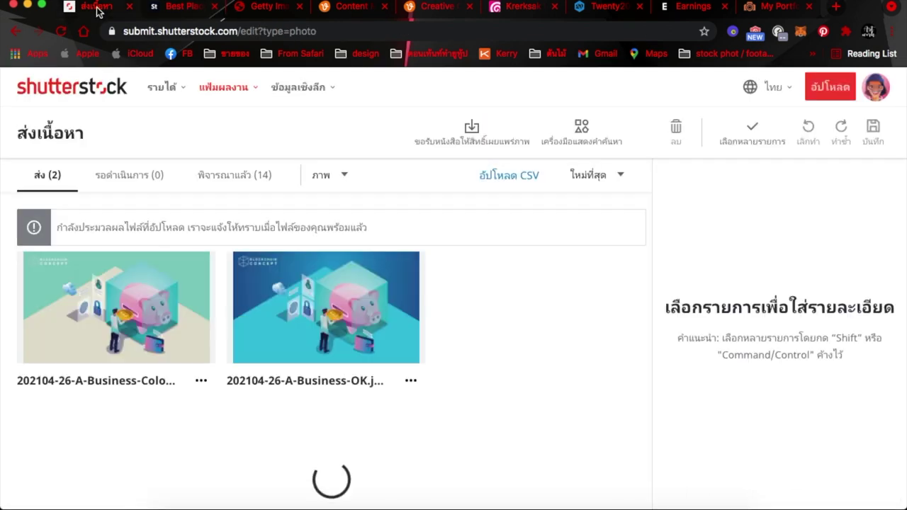
click(83, 86)
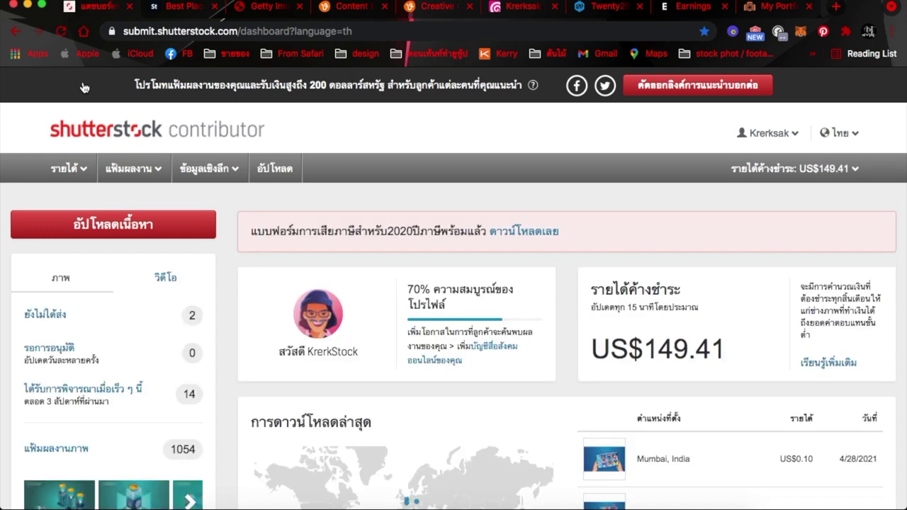
click(183, 9)
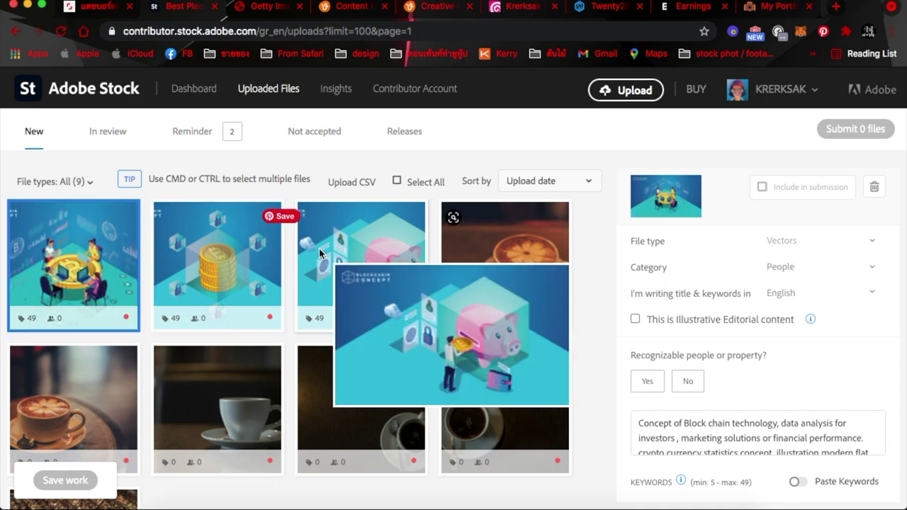
Select the three Business illustrations and mark them as having no recognizable people.
super+click(243, 262)
super+click(74, 263)
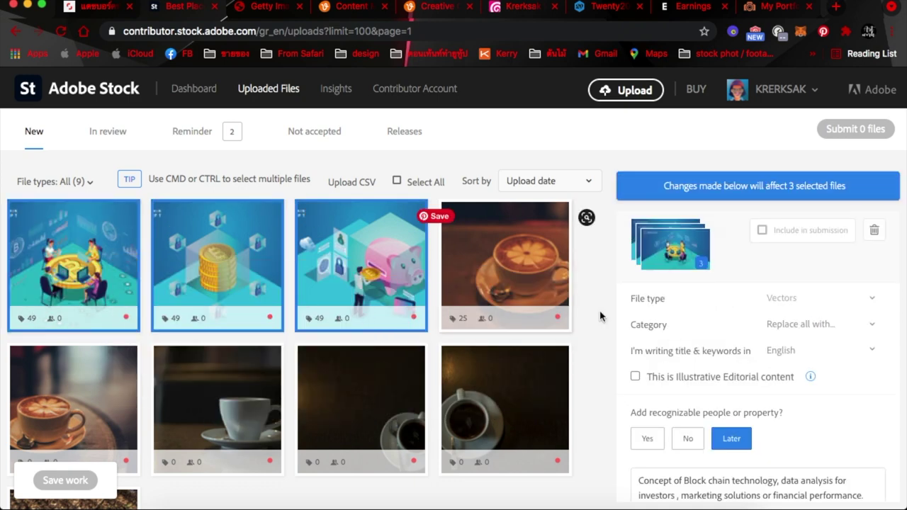
scroll(809, 335, down, 3)
scroll(810, 335, up, 1)
click(691, 346)
Inspect the piggy bank and coin illustrations' details individually.
scroll(780, 319, down, 2)
scroll(822, 298, down, 2)
scroll(824, 294, down, 3)
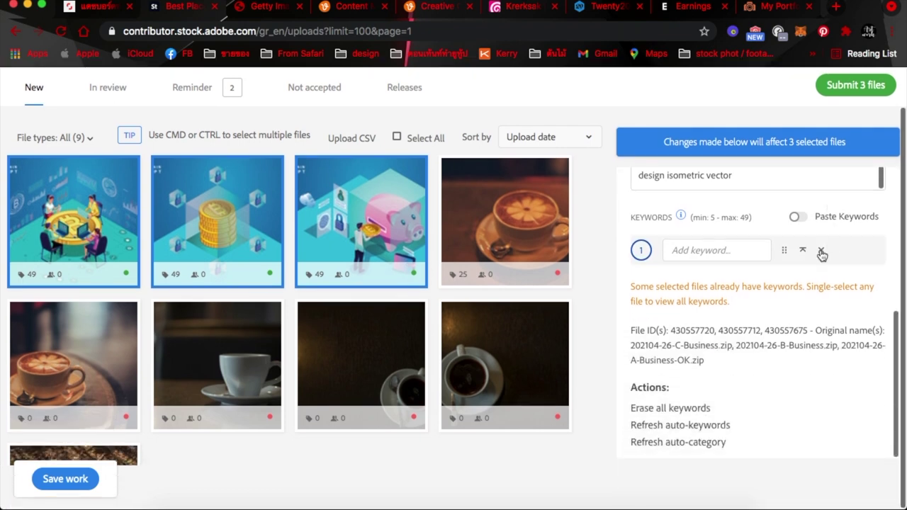
click(395, 218)
mouse_move(361, 221)
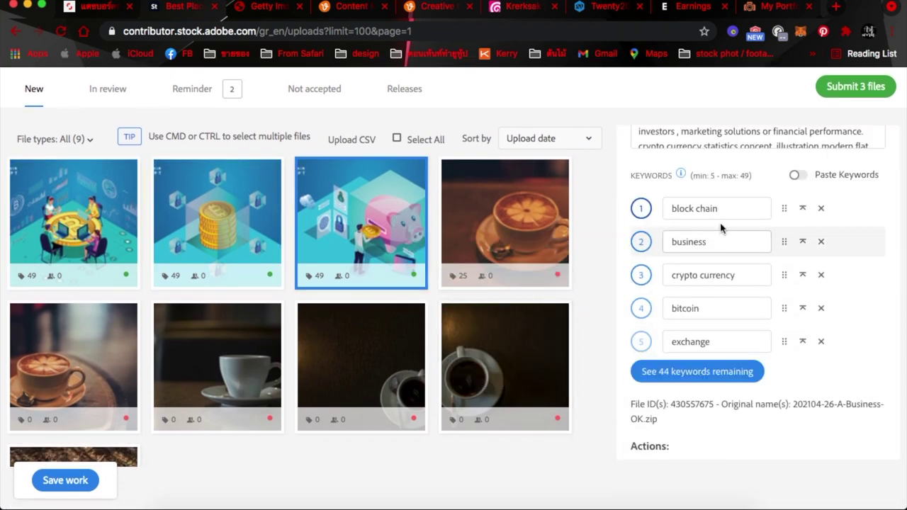
scroll(716, 282, down, 2)
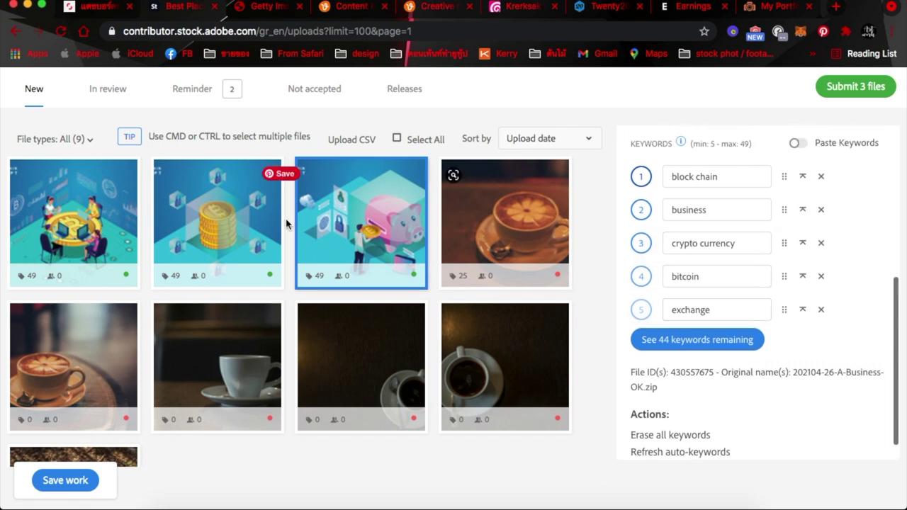
click(213, 219)
Check the first blockchain illustration's title, description and keywords.
click(92, 199)
scroll(432, 237, up, 1)
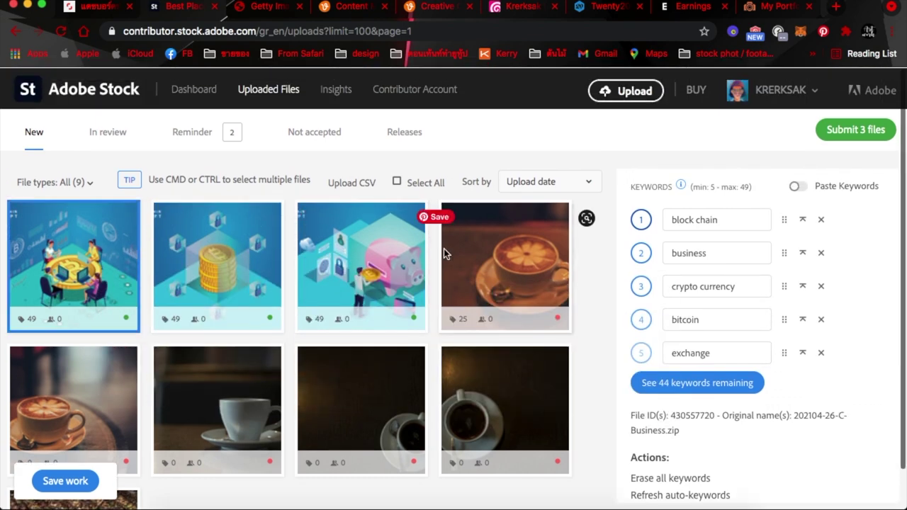
scroll(709, 290, up, 5)
scroll(753, 303, up, 2)
scroll(753, 303, down, 2)
scroll(754, 304, down, 2)
scroll(753, 303, down, 2)
click(727, 293)
scroll(729, 291, down, 2)
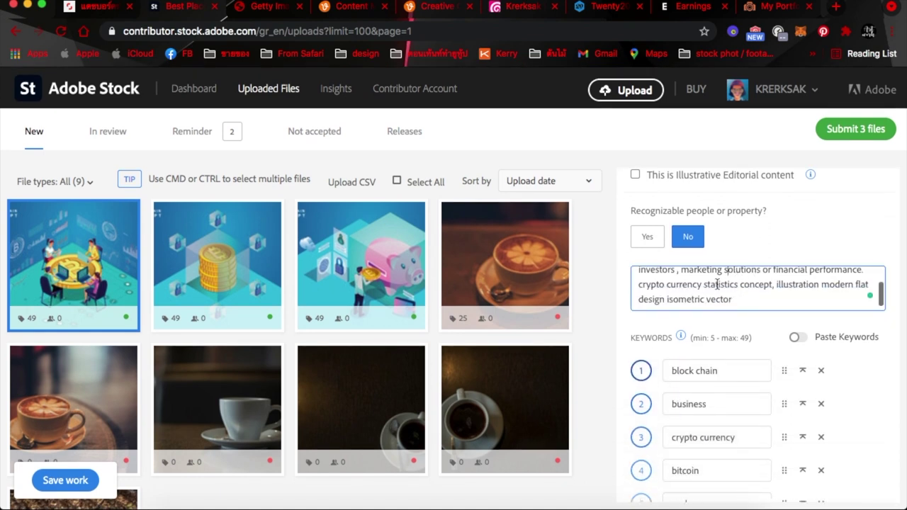
Submit the three files to Adobe Stock and confirm the submission.
click(838, 134)
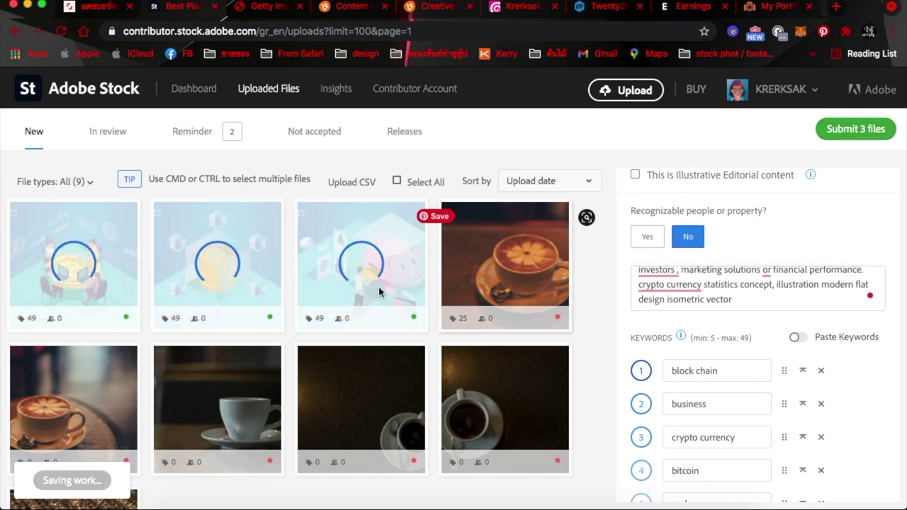
click(610, 359)
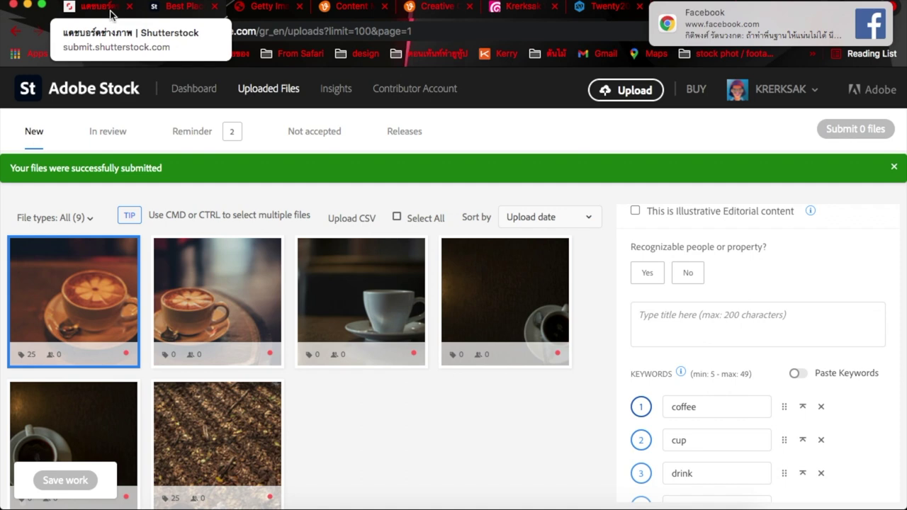
click(111, 11)
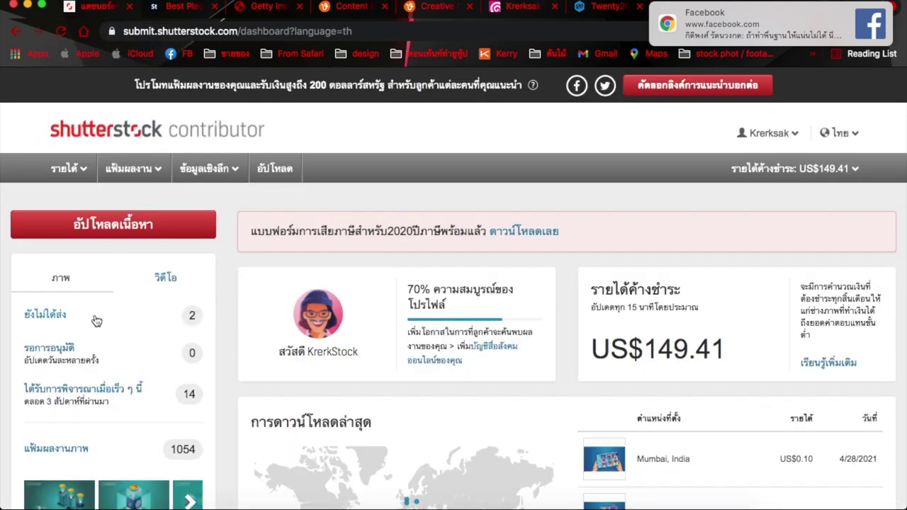
Open Shutterstock's not-yet-submitted images and dismiss the Facebook notification.
click(39, 313)
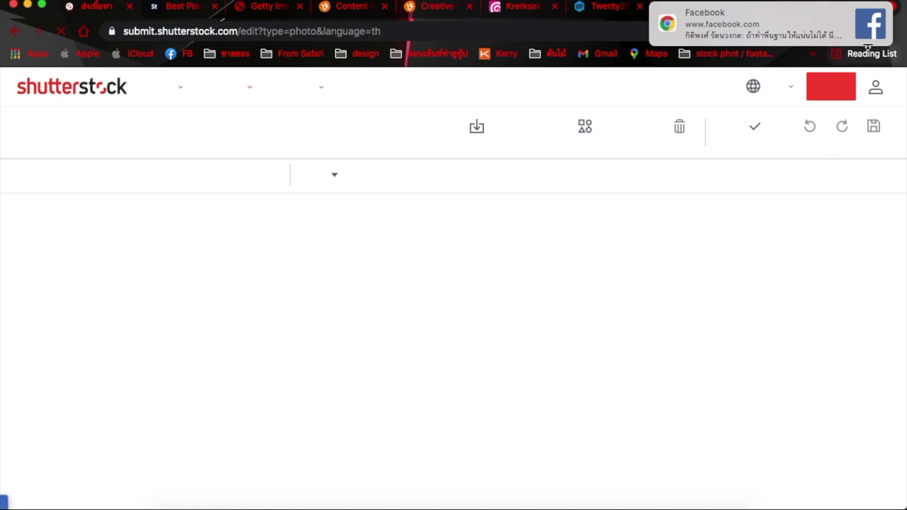
click(869, 20)
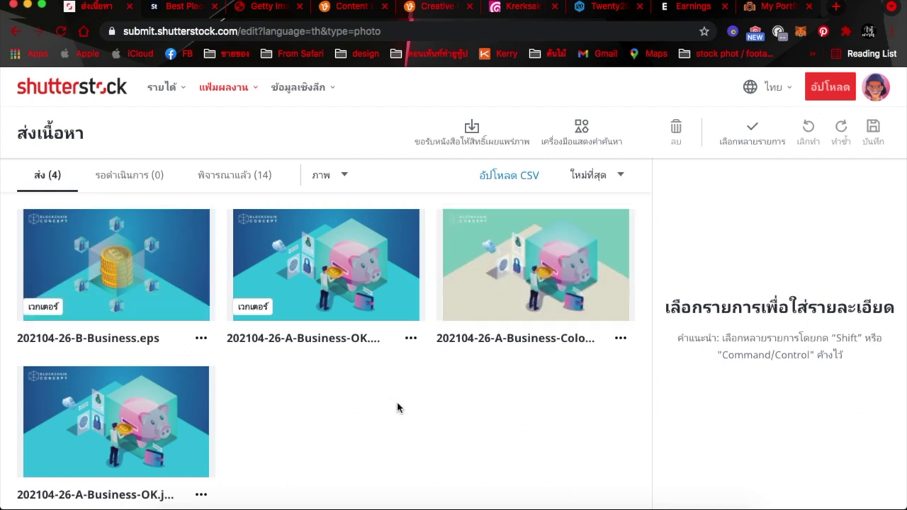
scroll(397, 407, down, 1)
scroll(397, 408, up, 1)
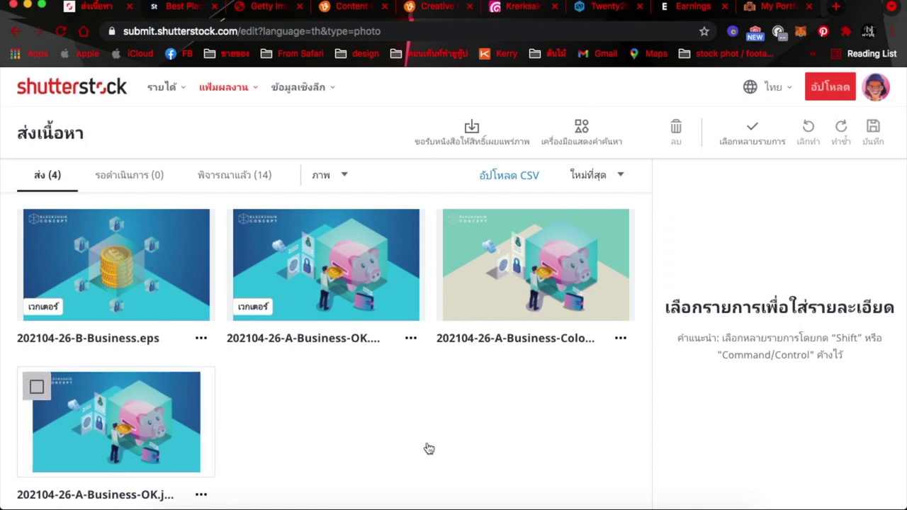
click(37, 387)
click(356, 425)
Inspect 202104-26-B-Business.eps details and refresh the list of files to submit.
mouse_move(116, 265)
click(134, 279)
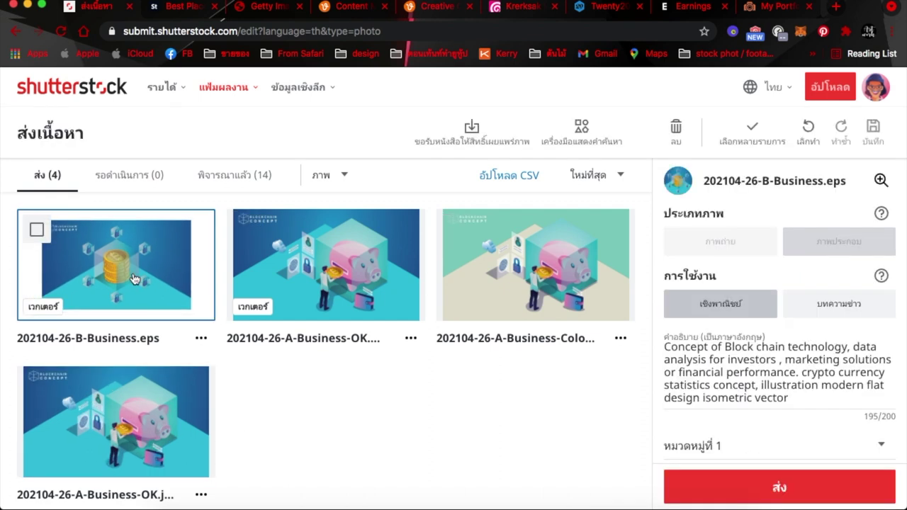
scroll(797, 338, down, 3)
scroll(796, 339, down, 1)
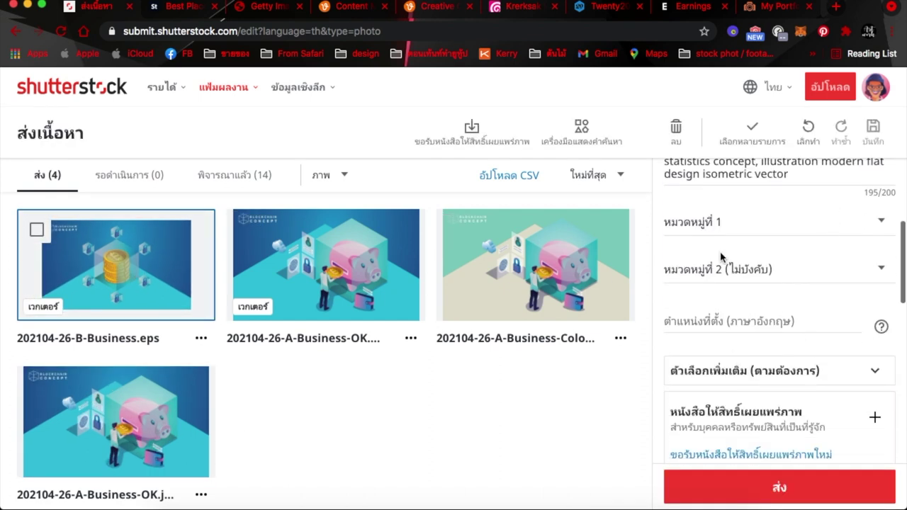
click(379, 244)
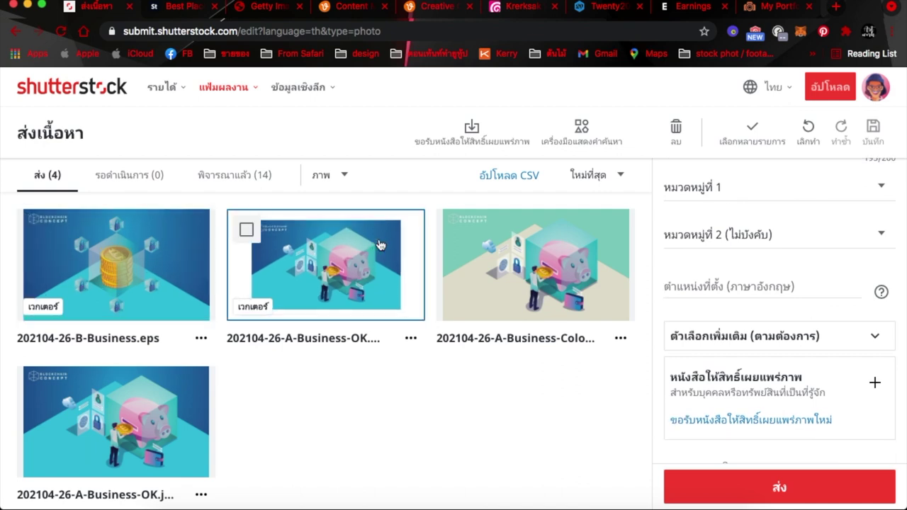
click(116, 195)
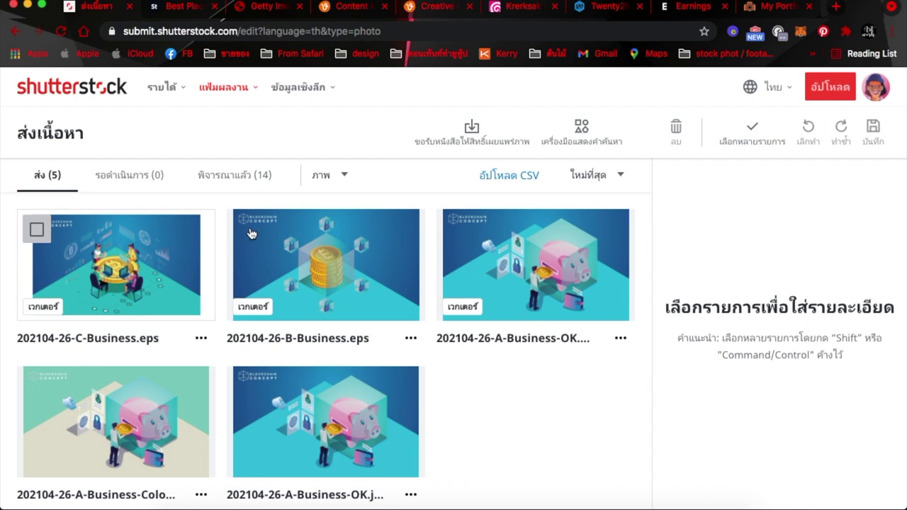
Set the three EPS vectors to Category 1 ธุรกิจ/การเงิน and Category 2 เทคโนโลยี, then submit.
click(213, 229)
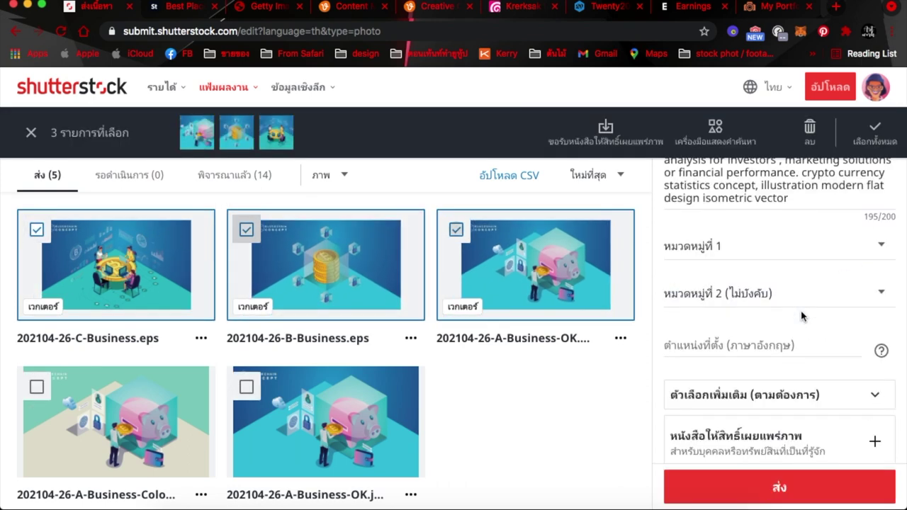
click(730, 254)
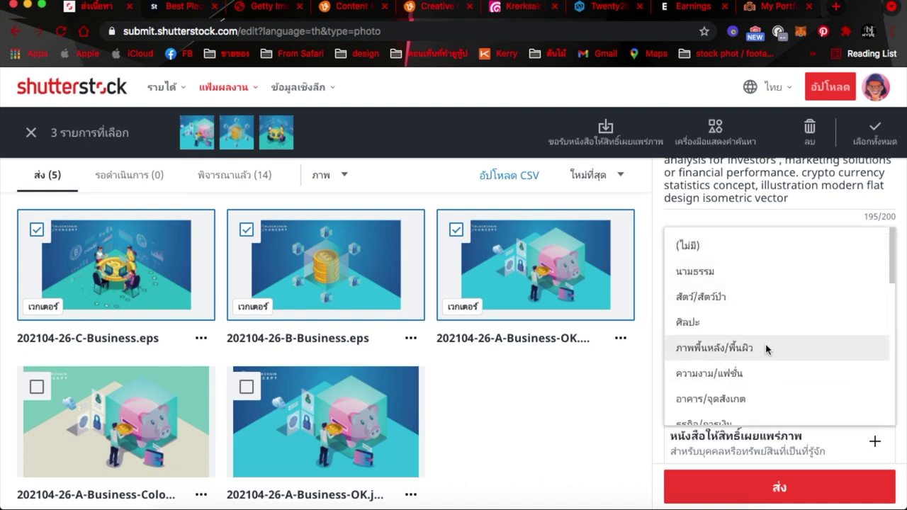
scroll(765, 347, down, 2)
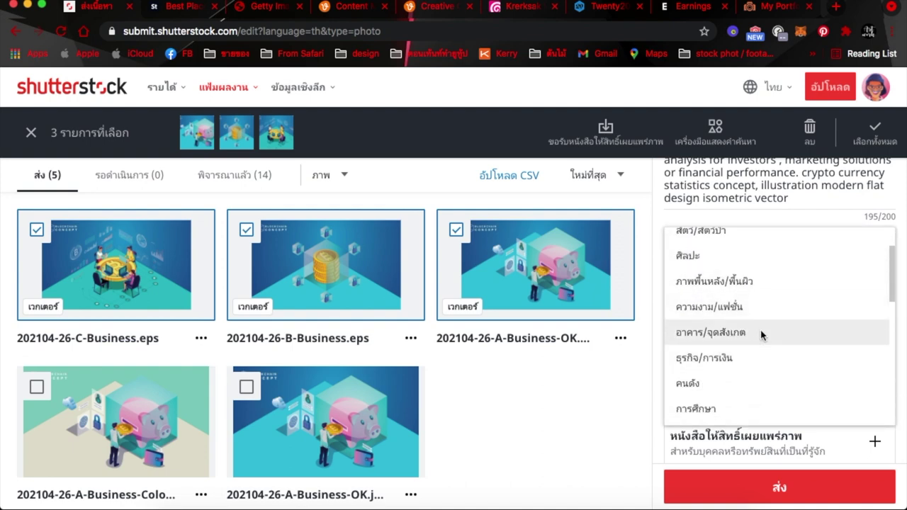
click(727, 357)
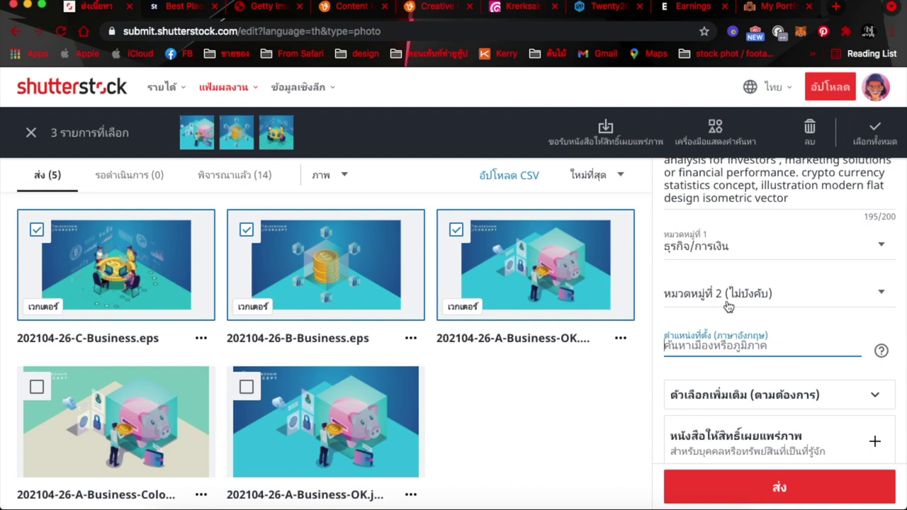
click(721, 300)
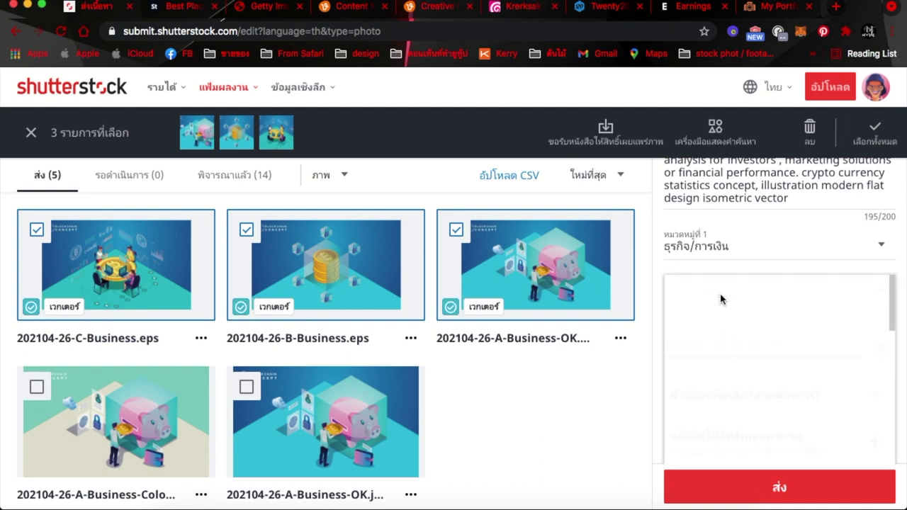
scroll(744, 340, down, 5)
scroll(755, 360, down, 4)
scroll(755, 360, down, 5)
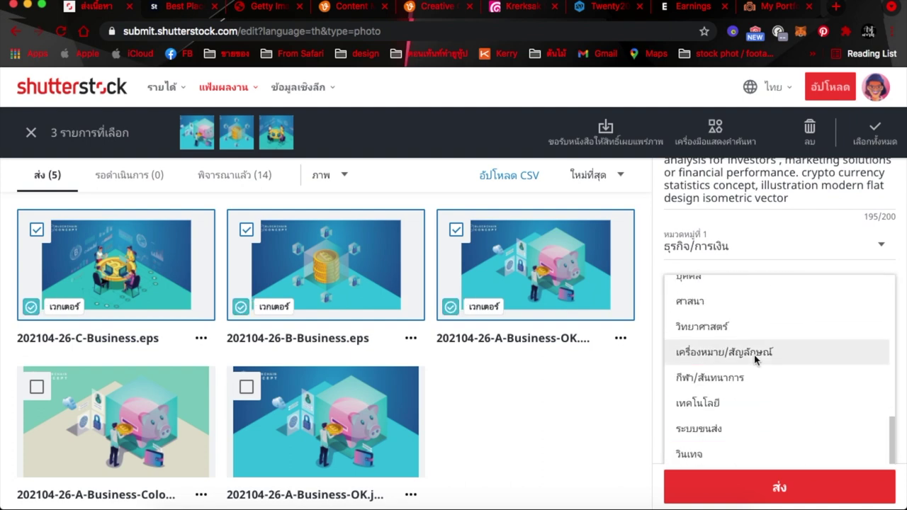
scroll(769, 417, down, 2)
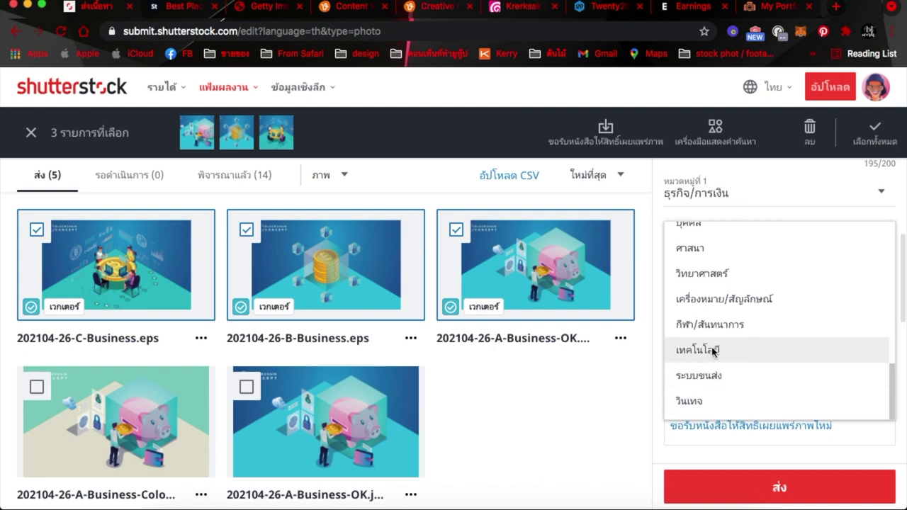
click(714, 350)
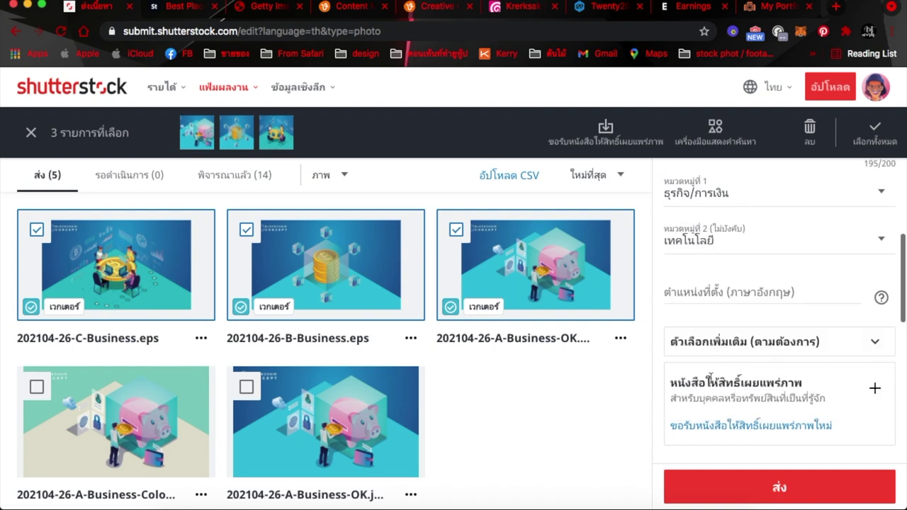
click(790, 489)
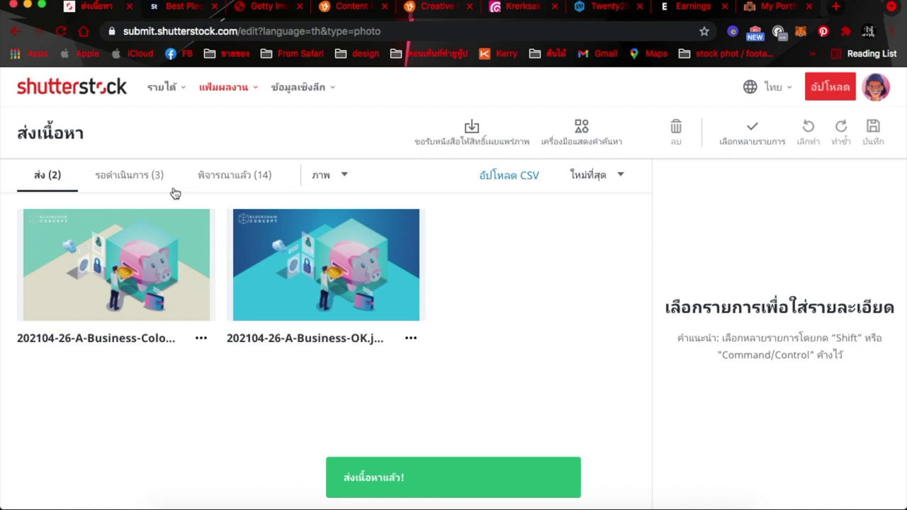
click(131, 179)
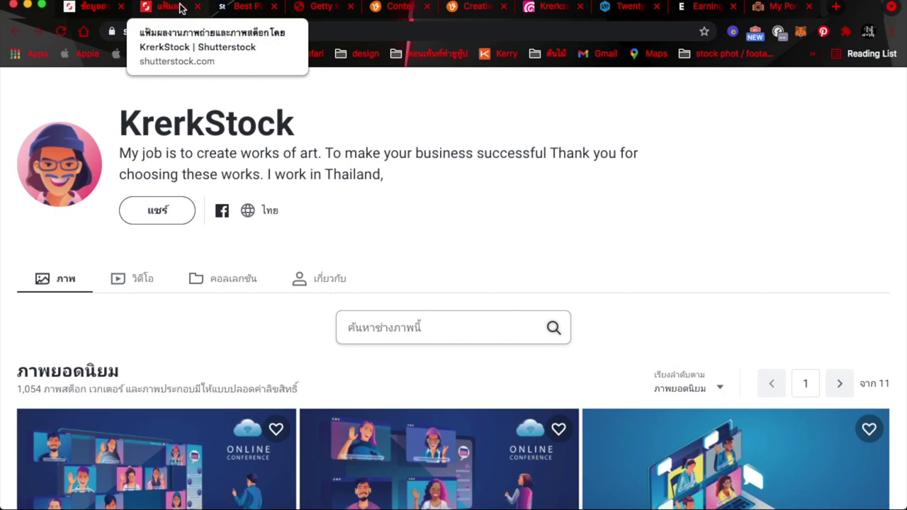
Scroll through the contributor's public Shutterstock image portfolio.
scroll(415, 250, down, 2)
scroll(415, 251, down, 1)
scroll(416, 251, down, 3)
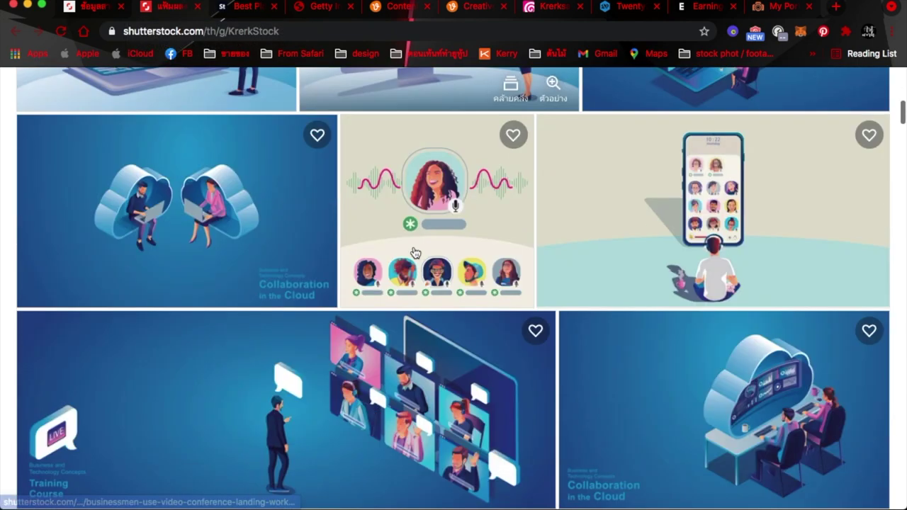
scroll(414, 253, down, 2)
scroll(414, 253, down, 2)
scroll(414, 253, down, 3)
scroll(414, 253, down, 3)
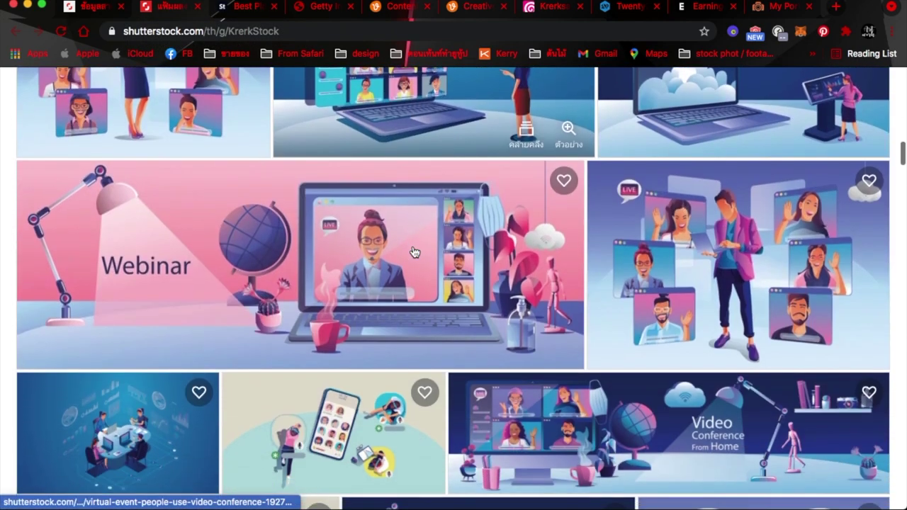
scroll(415, 253, up, 3)
scroll(415, 253, up, 5)
scroll(415, 253, up, 5)
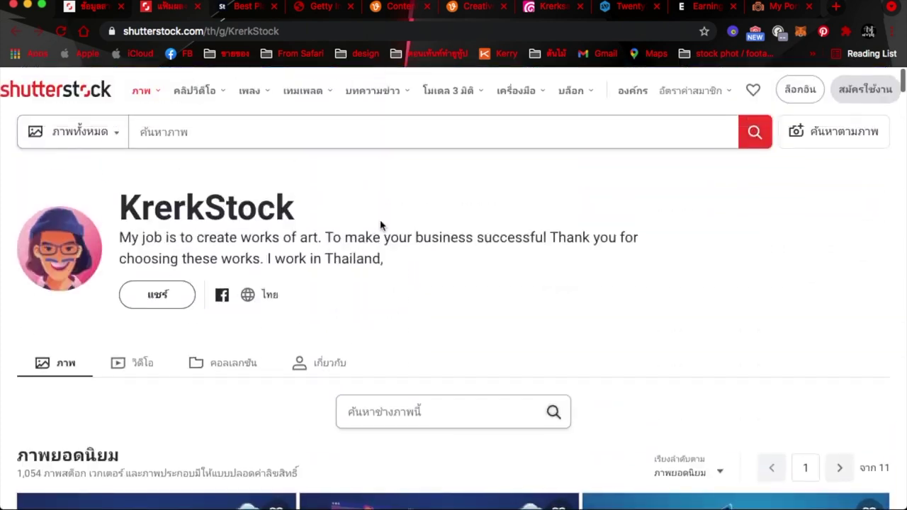
Browse the collections on the contributor's Adobe Stock portfolio page.
click(241, 9)
scroll(540, 274, down, 3)
scroll(540, 275, down, 2)
scroll(540, 275, down, 1)
scroll(539, 275, down, 1)
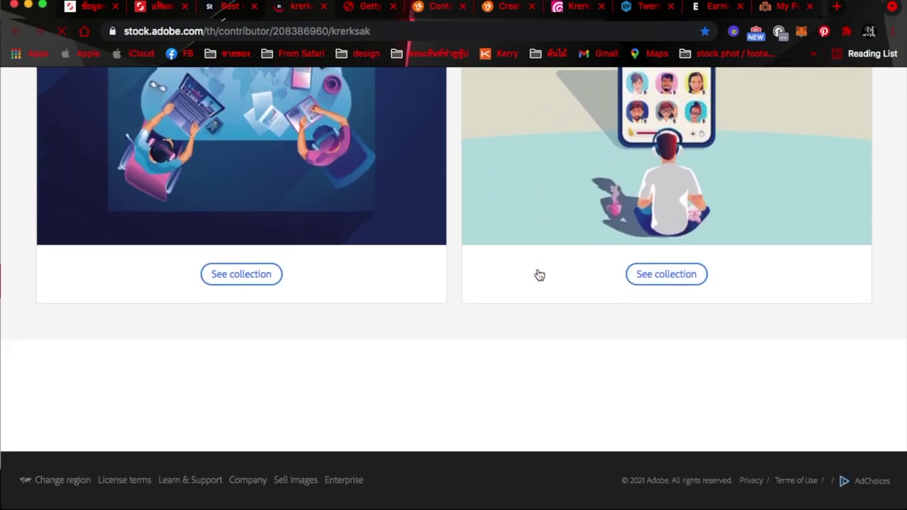
scroll(539, 275, down, 3)
scroll(539, 275, down, 1)
scroll(539, 275, down, 1)
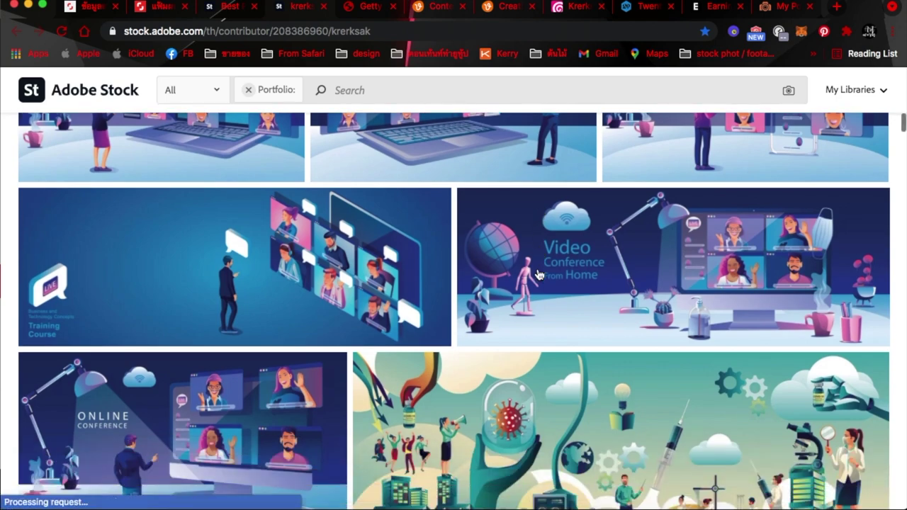
scroll(539, 275, down, 4)
scroll(540, 275, up, 2)
scroll(611, 208, up, 4)
scroll(611, 208, up, 2)
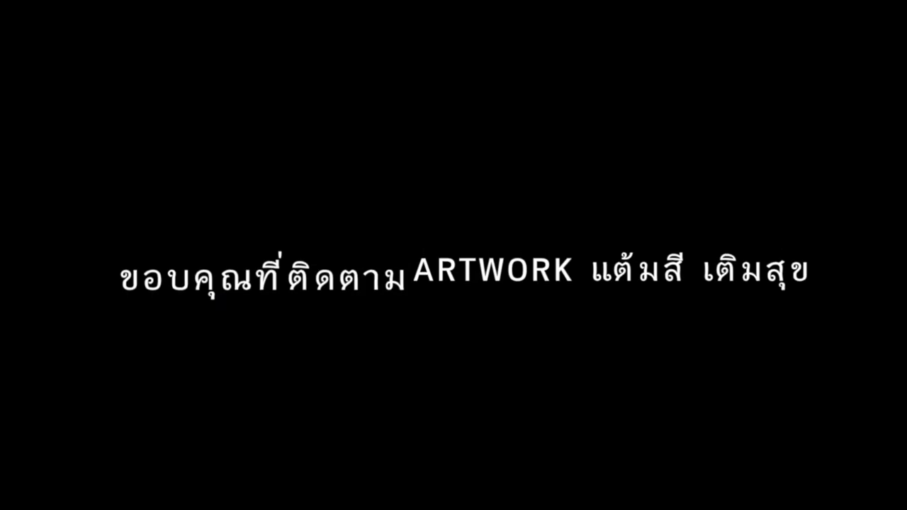